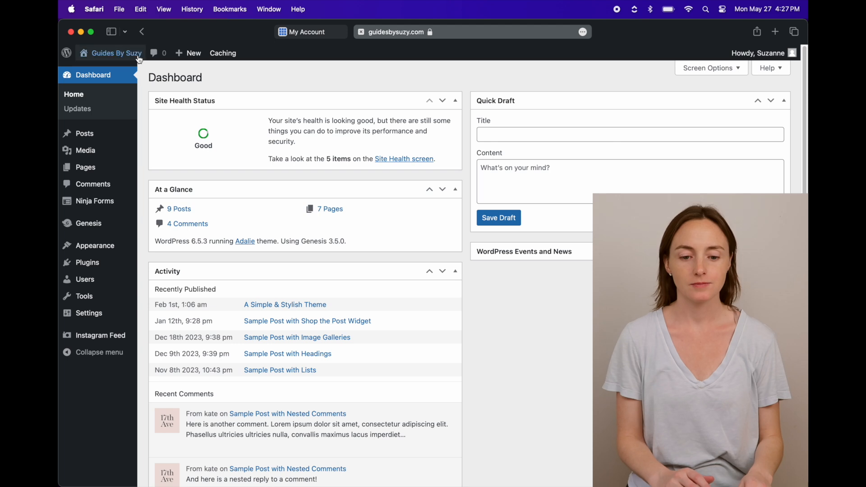
# Step: Permanently delete the post category "Best Gear to Start a YouTube Channel" and confirm the deletion
pyautogui.moveTo(104, 57)
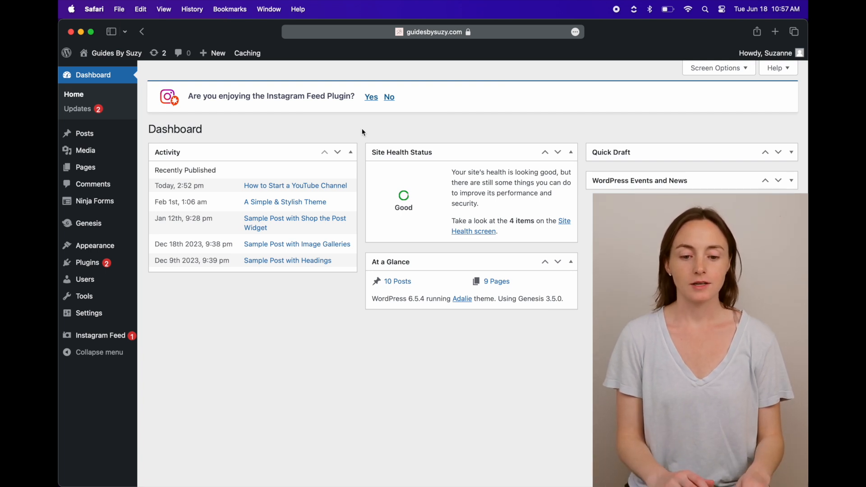
pyautogui.moveTo(91, 142)
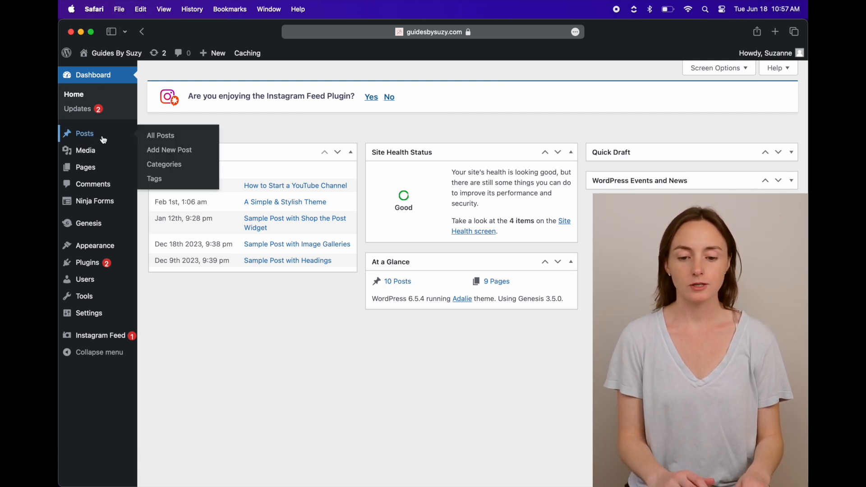
pyautogui.click(186, 166)
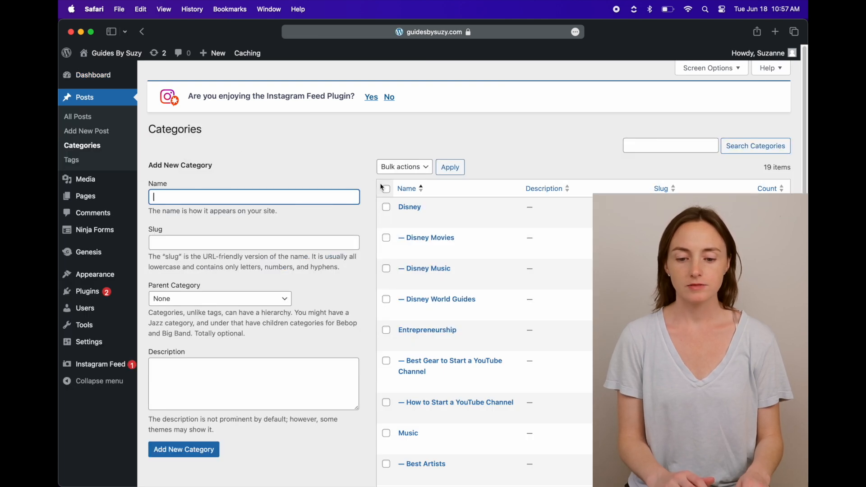
pyautogui.scroll(-3, 406, 226)
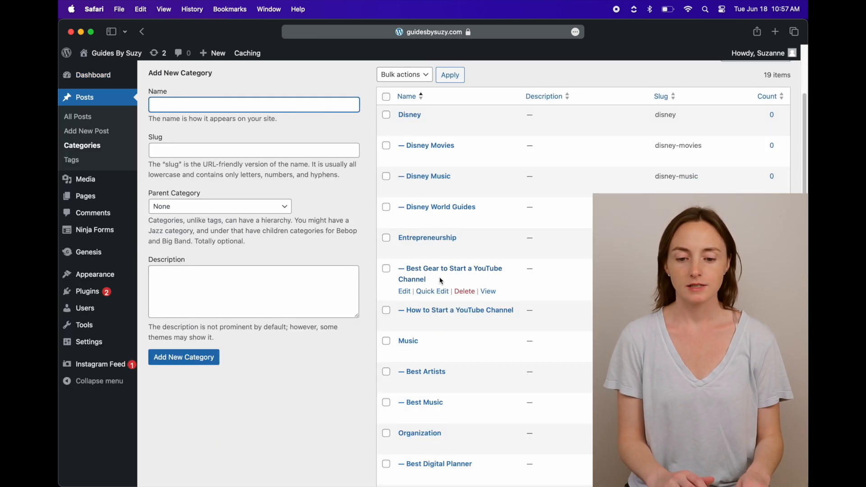
pyautogui.click(471, 294)
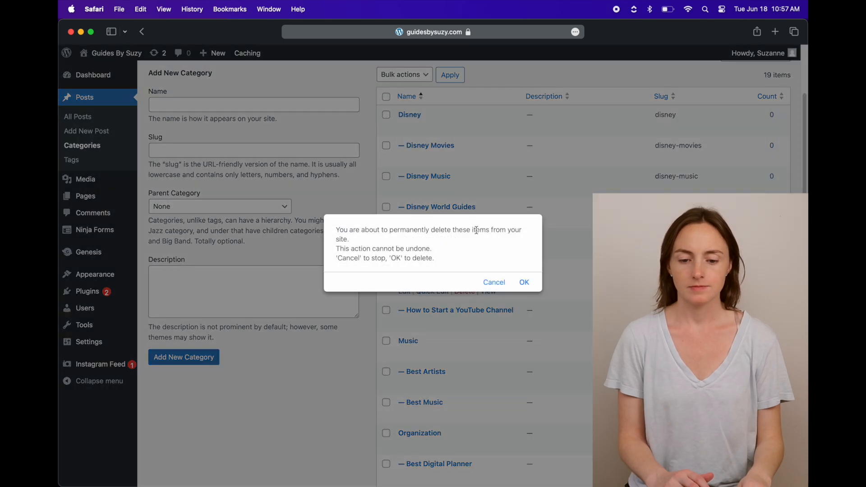
pyautogui.click(524, 283)
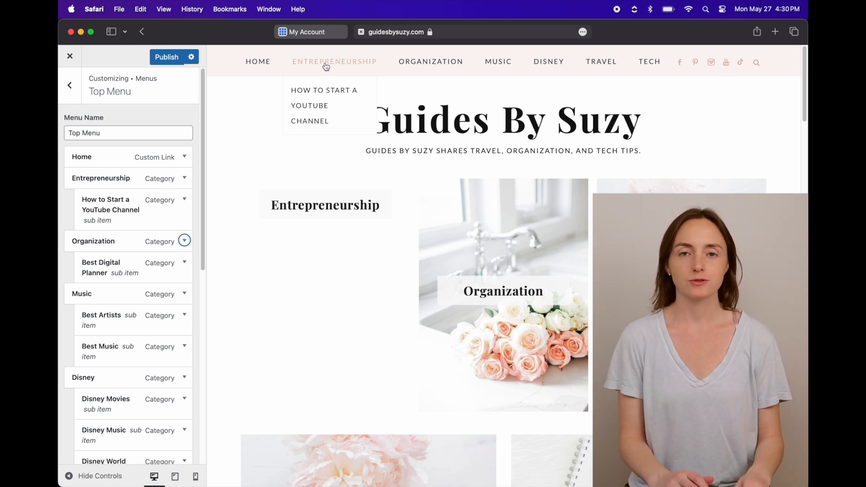
# Step: Examine the submenus under Organization, Music, Disney and Travel in the site's top navigation preview
pyautogui.moveTo(439, 58)
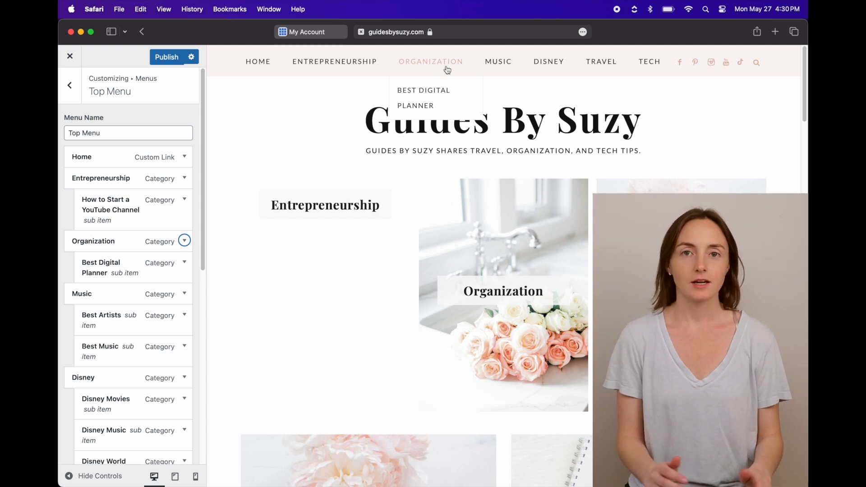
pyautogui.moveTo(513, 67)
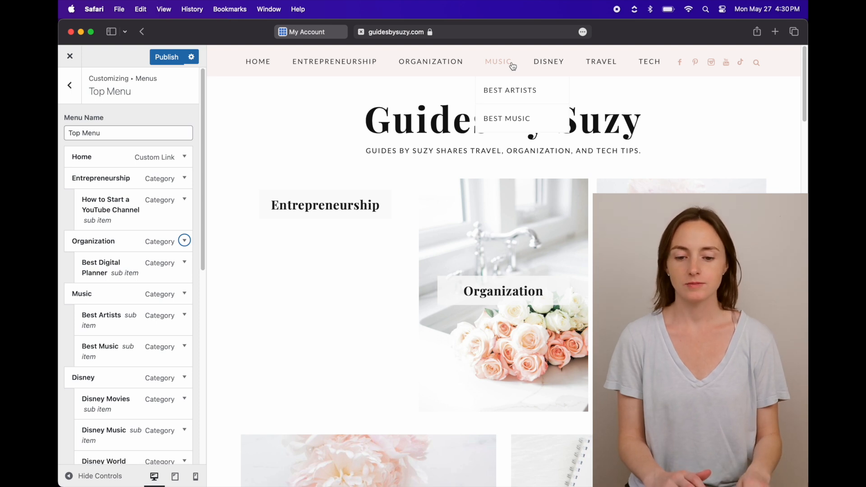
pyautogui.moveTo(565, 62)
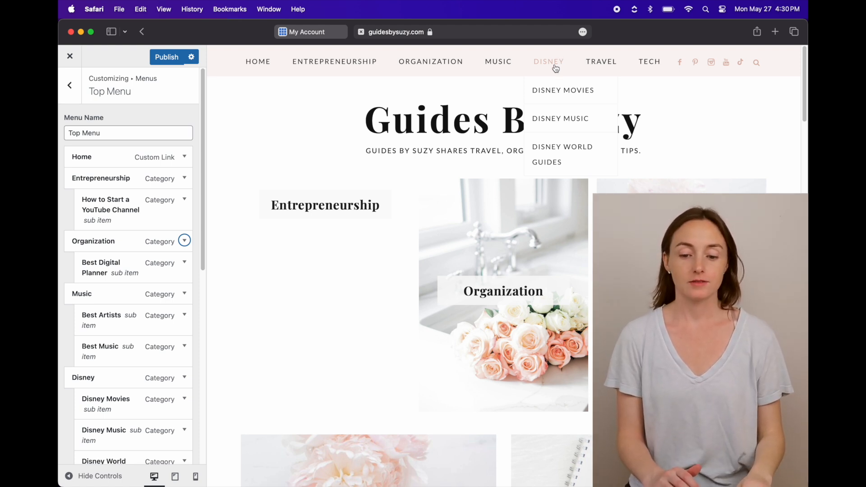
pyautogui.moveTo(600, 69)
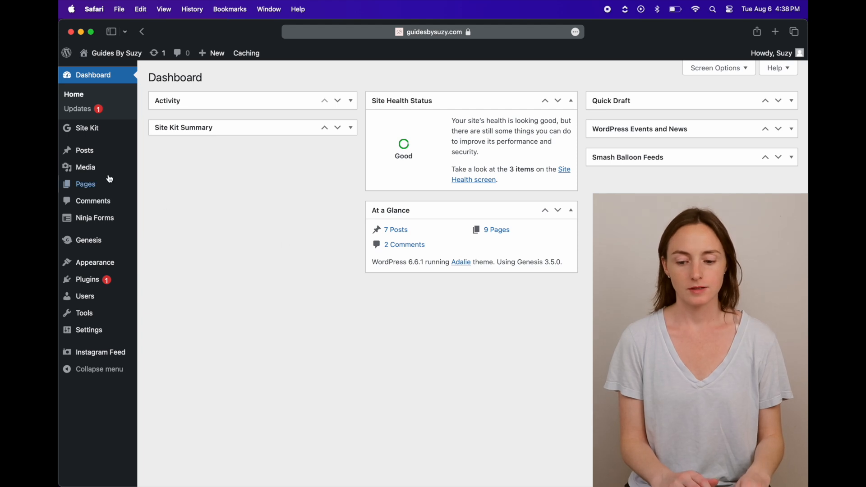
# Step: Open the post category "The US" under Travel for editing and shorten its name to "US"
pyautogui.moveTo(64, 151)
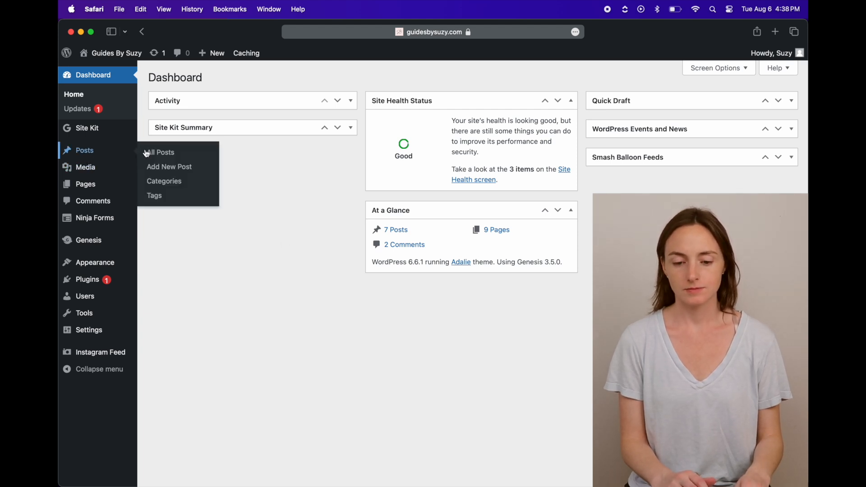
pyautogui.click(181, 185)
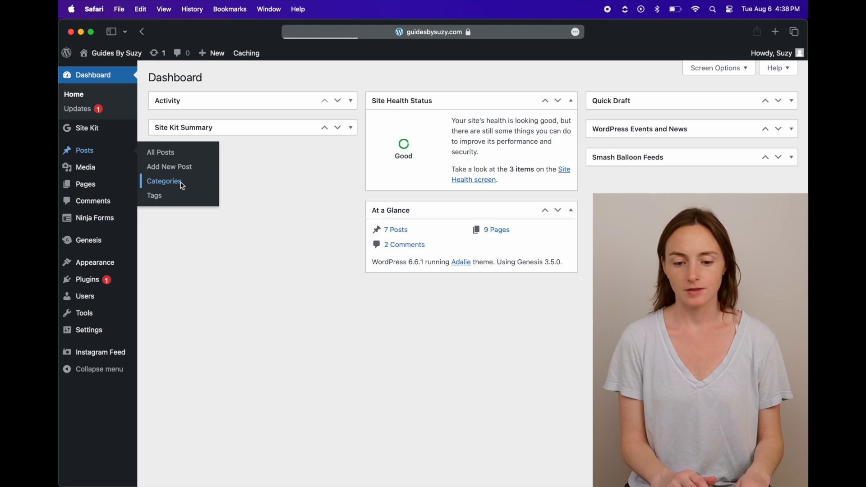
pyautogui.scroll(-10, 367, 126)
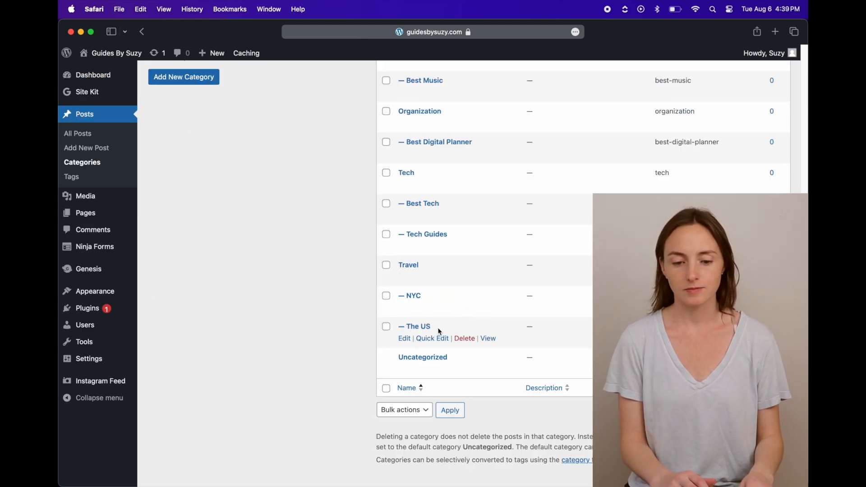
pyautogui.click(405, 342)
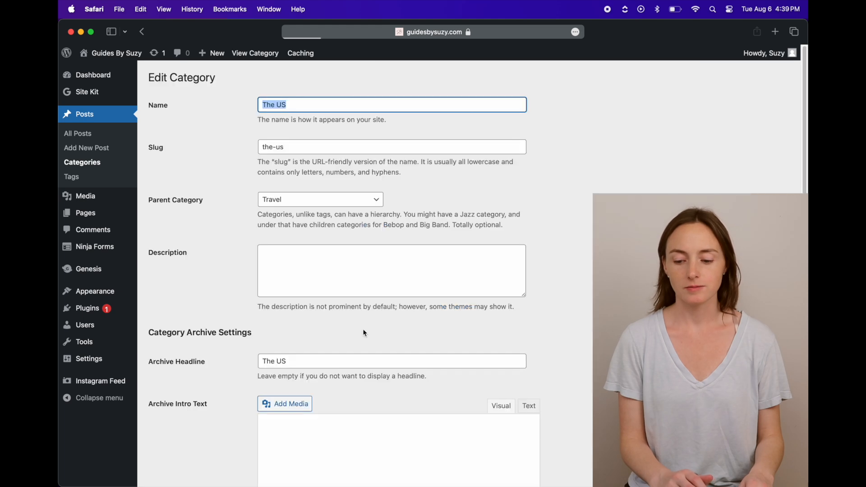
pyautogui.click(276, 107)
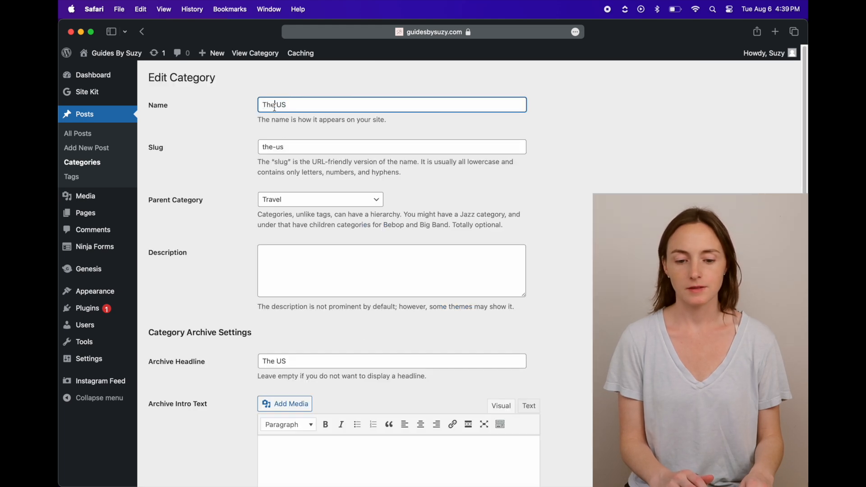
pyautogui.press('BackSpace')
pyautogui.press('BackSpace')
pyautogui.press('BackSpace')
pyautogui.press('BackSpace')
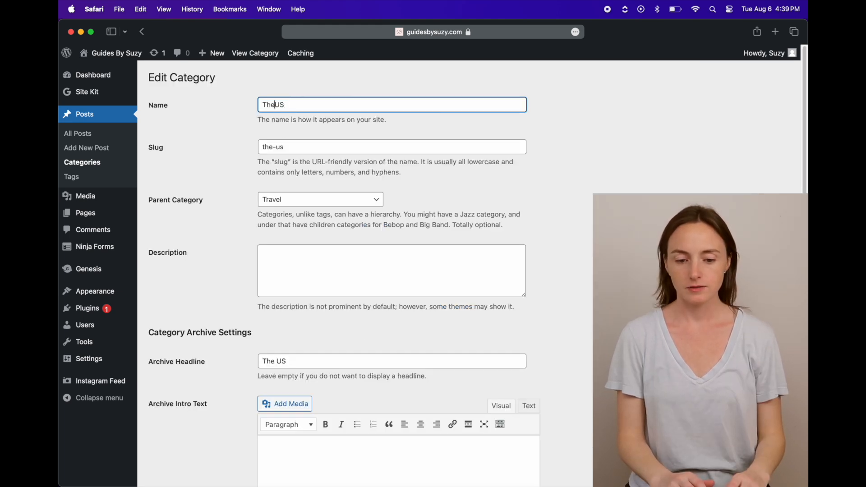
pyautogui.click(219, 143)
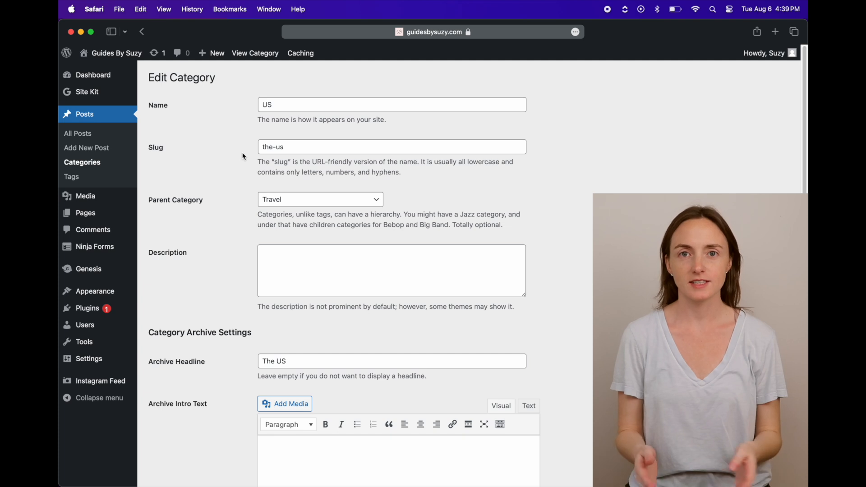
# Step: Shorten the category's slug to "us"
pyautogui.click(284, 150)
pyautogui.press('Left')
pyautogui.press('Left')
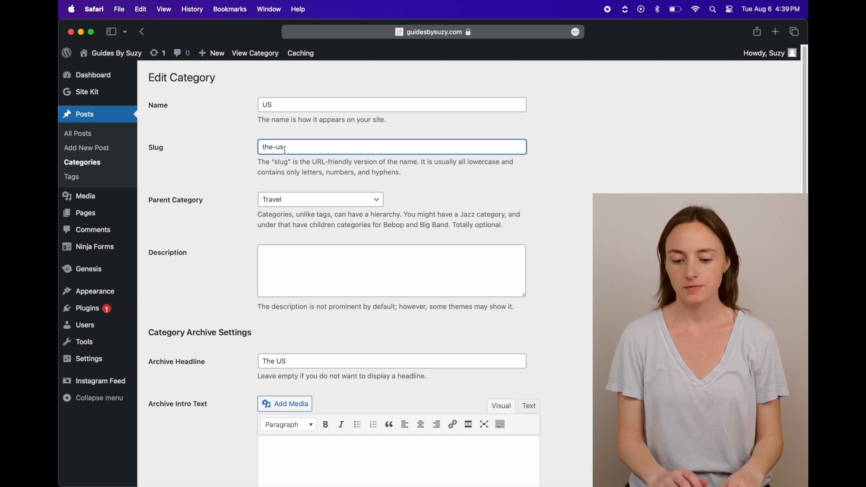
pyautogui.press('BackSpace')
pyautogui.press('BackSpace')
pyautogui.press('BackSpace')
pyautogui.press('BackSpace')
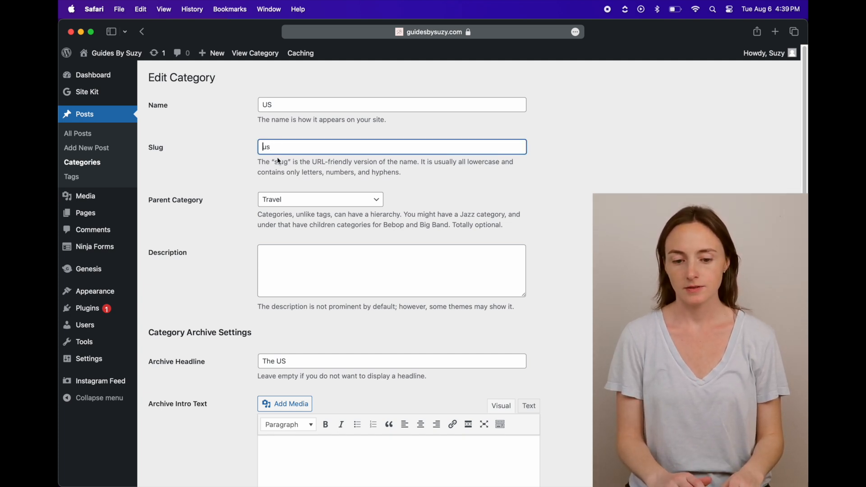
pyautogui.click(215, 150)
# Step: Set the category's archive headline to "US" and update the category
pyautogui.scroll(-5, 246, 152)
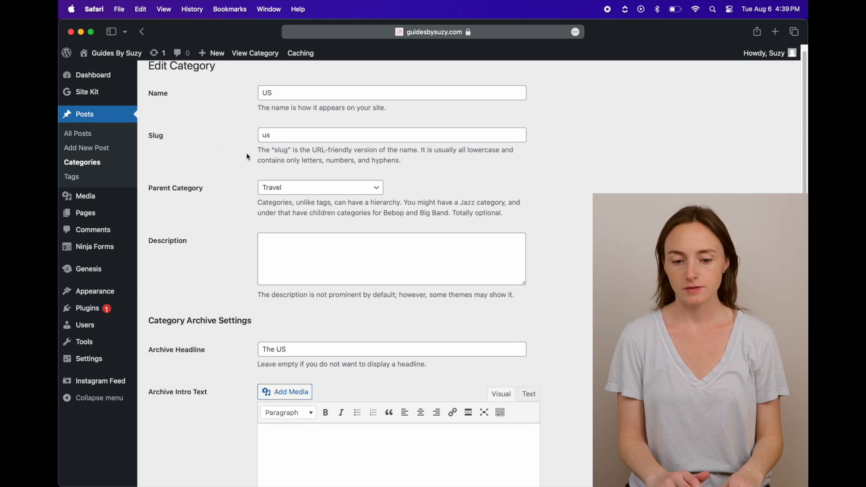
pyautogui.moveTo(279, 191); pyautogui.dragTo(262, 191)
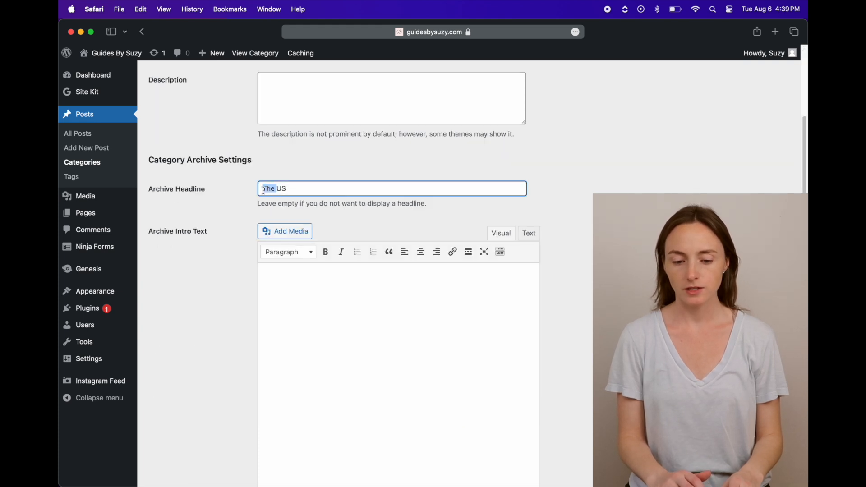
pyautogui.press('BackSpace')
pyautogui.scroll(-10, 244, 189)
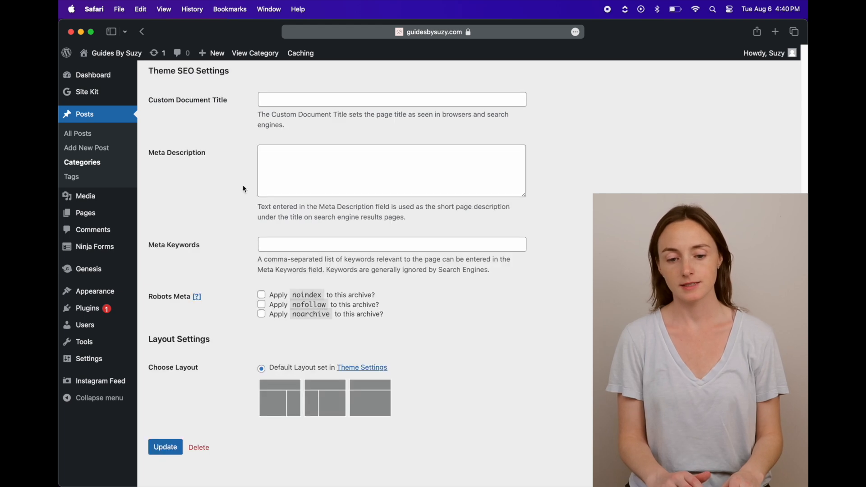
pyautogui.click(166, 448)
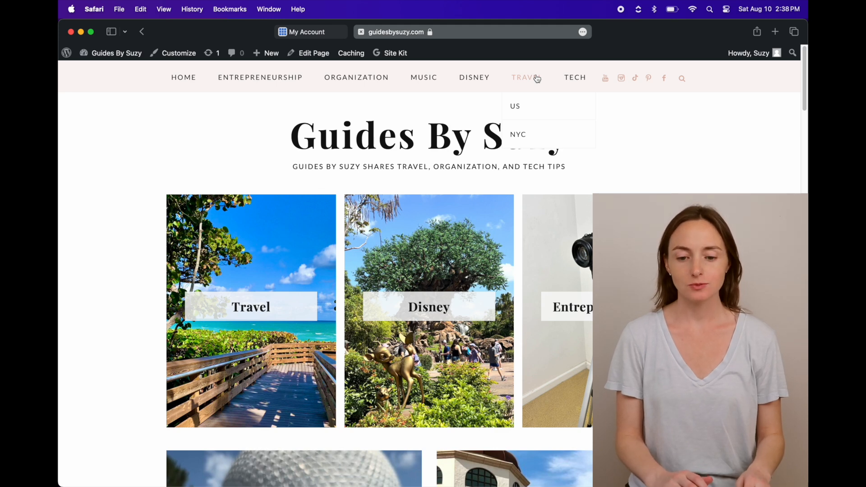
# Step: Go to the post categories and fill in a new category with the name "Map" and slug "map"
pyautogui.click(70, 57)
pyautogui.moveTo(81, 113)
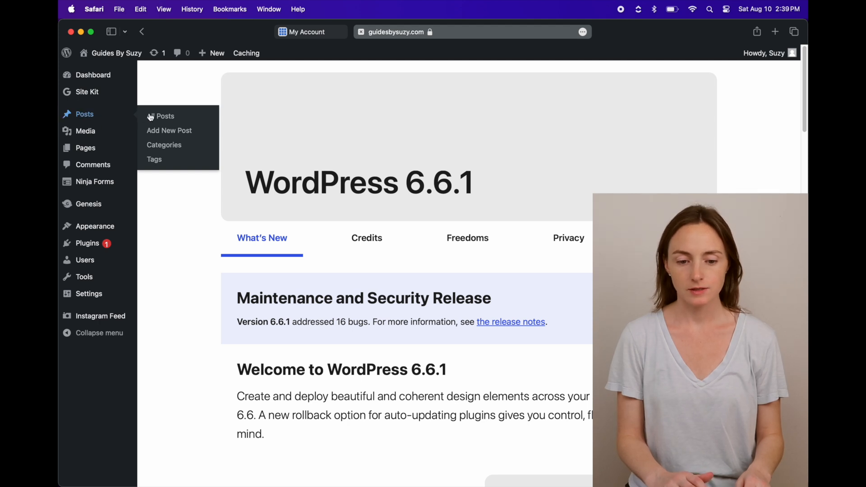
pyautogui.click(176, 149)
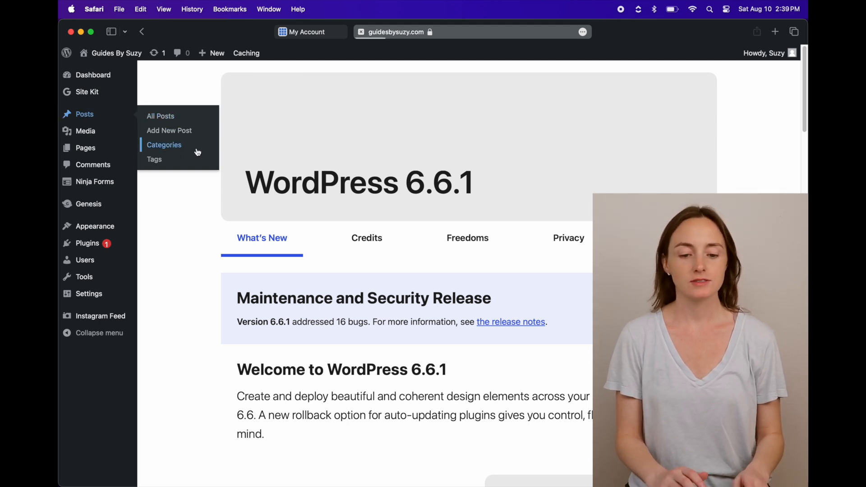
pyautogui.write('Map')
pyautogui.click(190, 201)
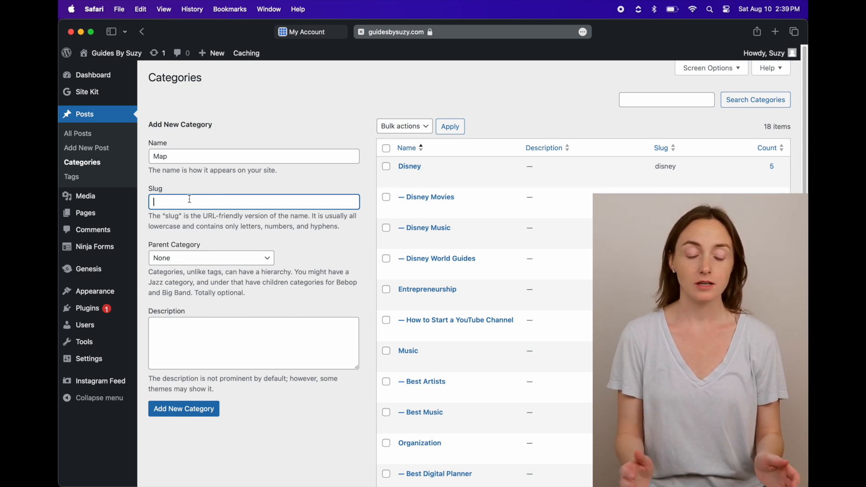
pyautogui.write('map')
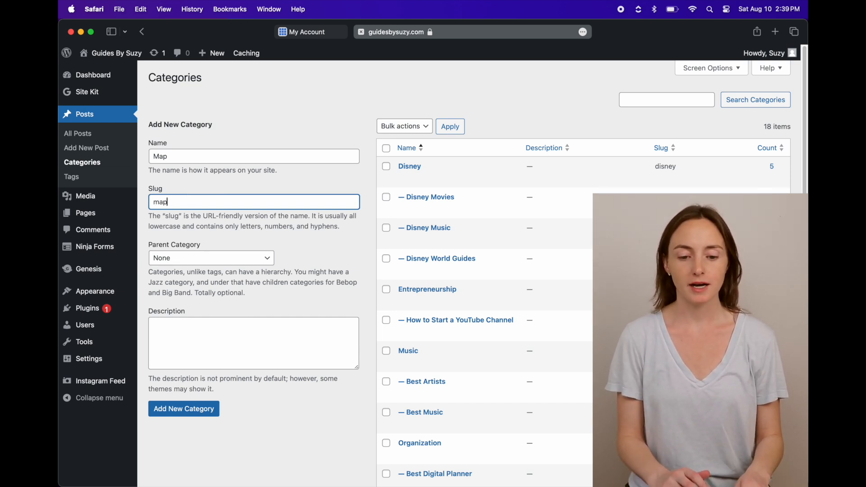
# Step: Set Travel as the new category's parent, add the category and check its place in the category list
pyautogui.click(201, 259)
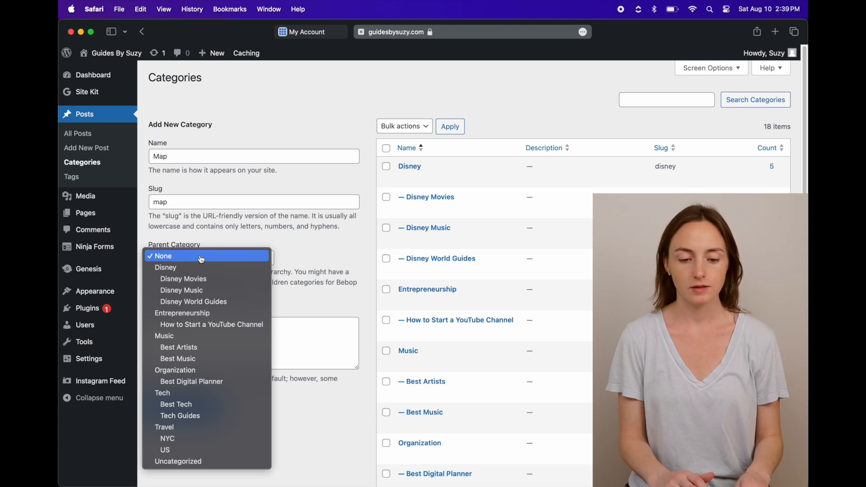
pyautogui.click(184, 427)
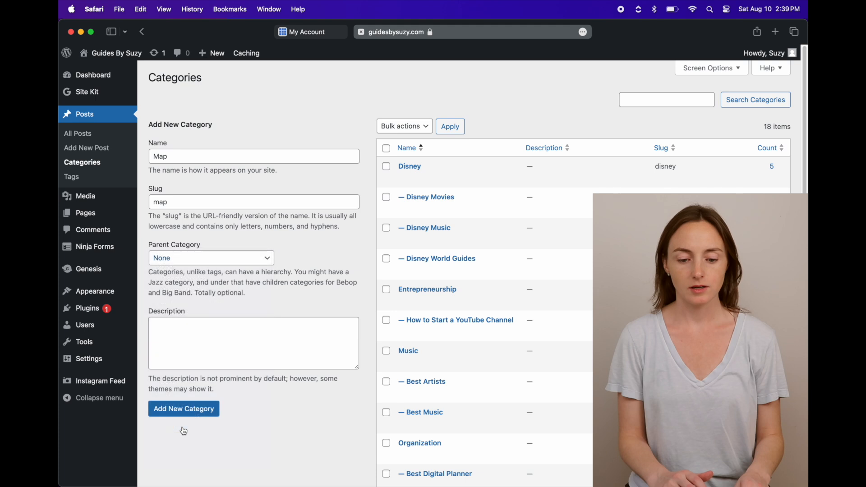
pyautogui.press('Tab')
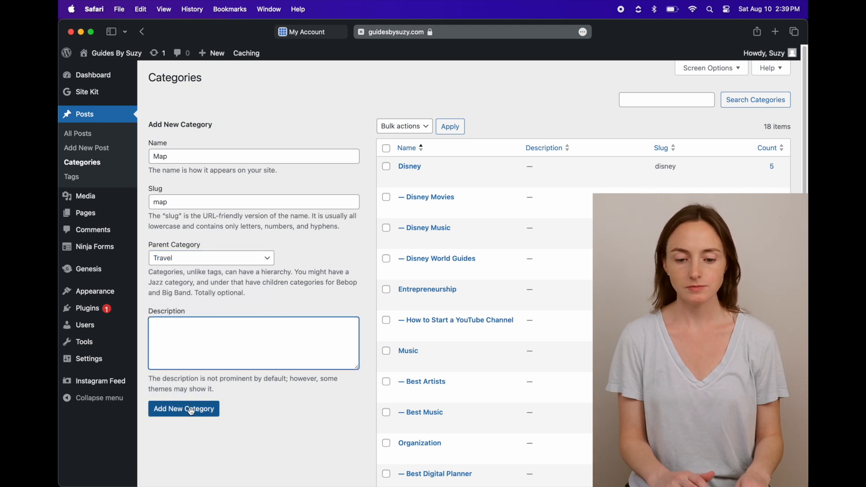
pyautogui.click(191, 412)
pyautogui.scroll(-8, 316, 361)
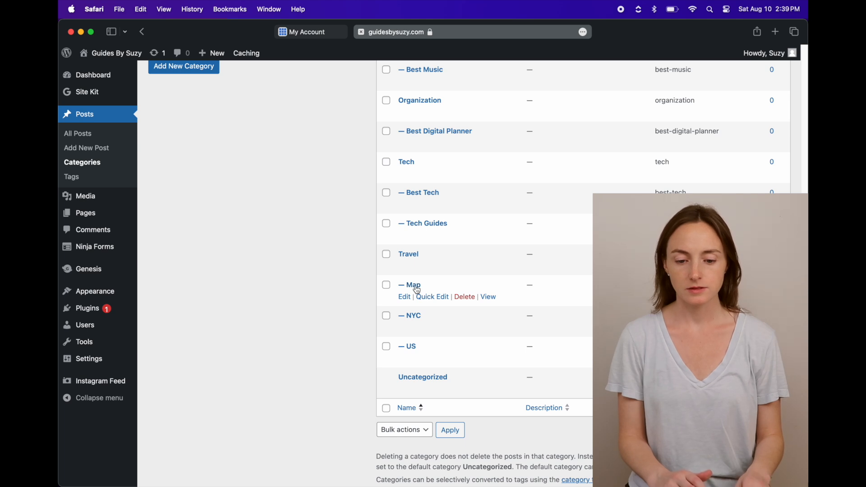
pyautogui.scroll(8, 374, 221)
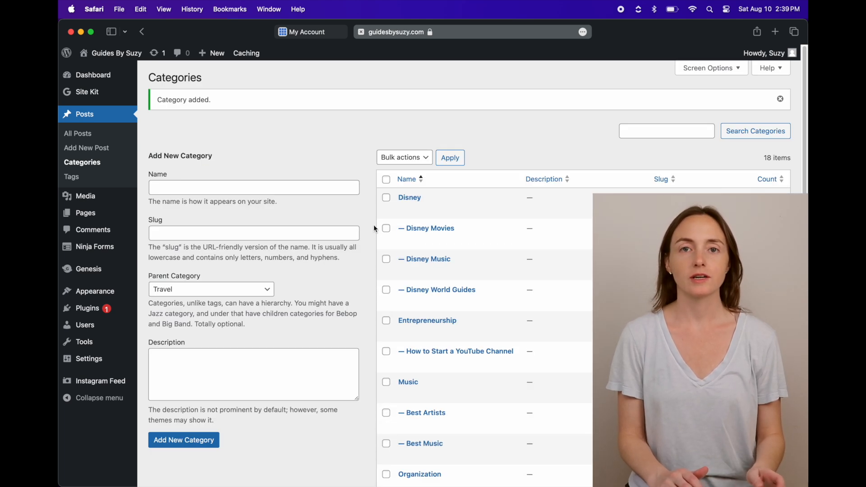
# Step: Check the Travel submenu on the live site and open the Top Menu for customizing
pyautogui.click(116, 55)
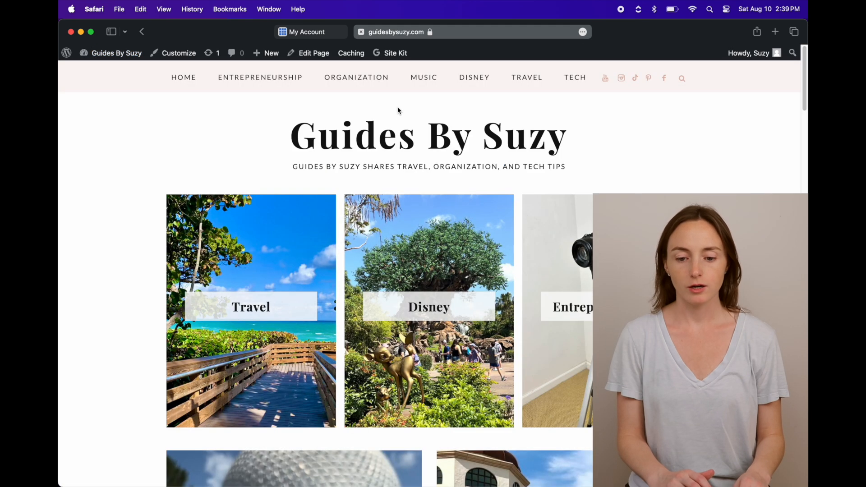
pyautogui.moveTo(527, 79)
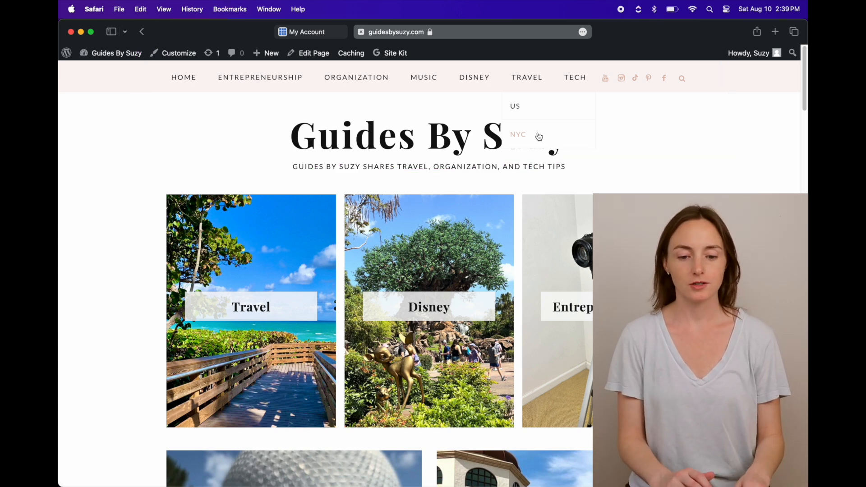
pyautogui.click(174, 55)
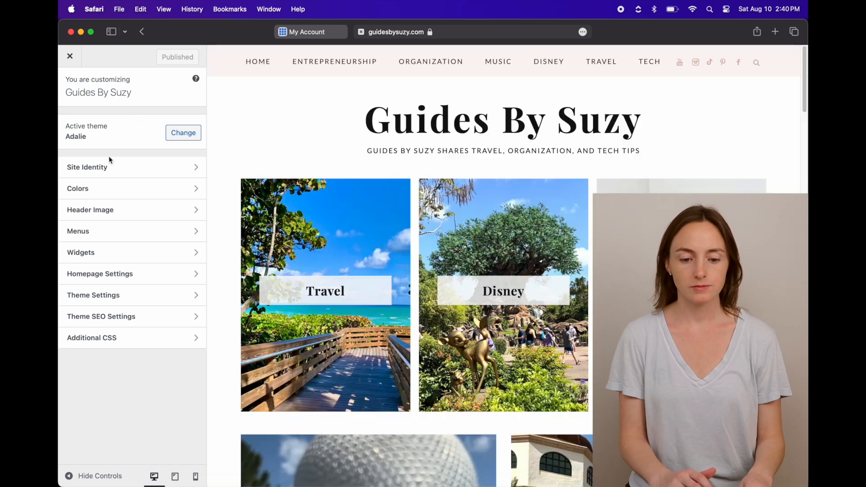
pyautogui.click(100, 232)
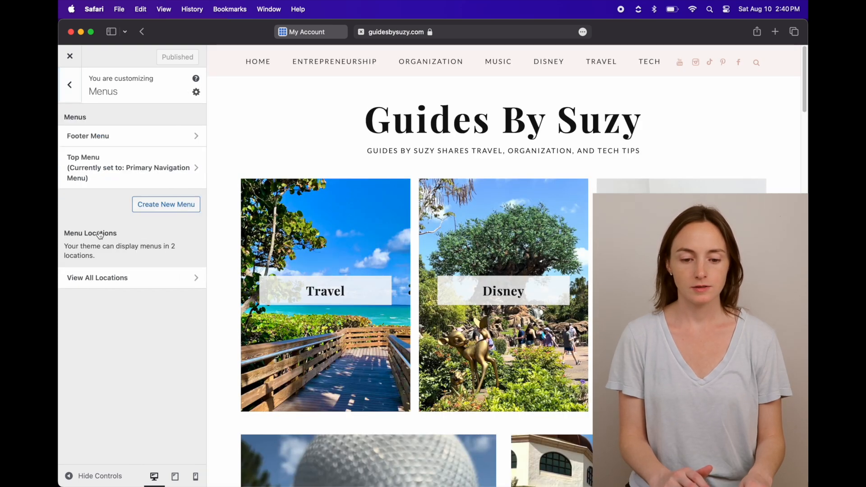
pyautogui.click(101, 165)
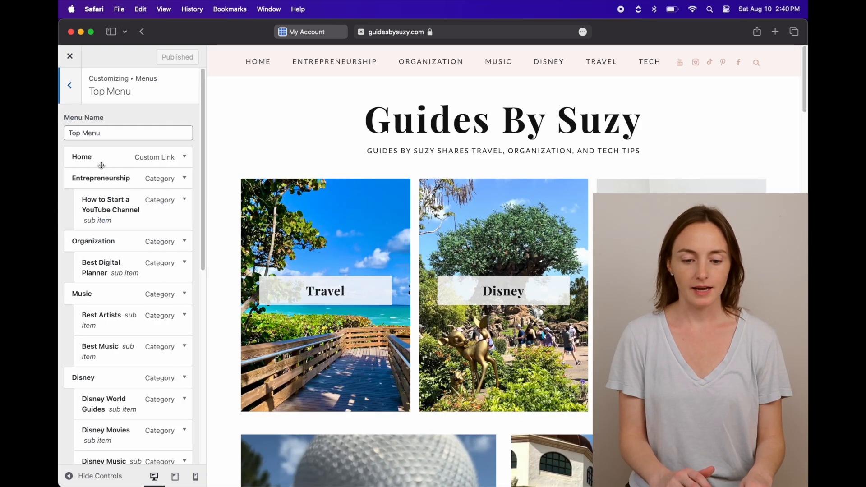
# Step: Add the Map category as a new item in the Top Menu
pyautogui.scroll(-4, 100, 230)
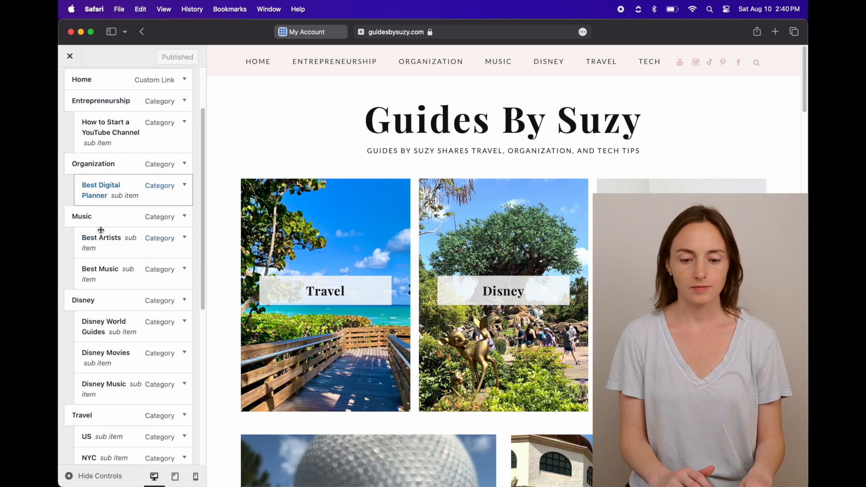
pyautogui.scroll(-6, 101, 230)
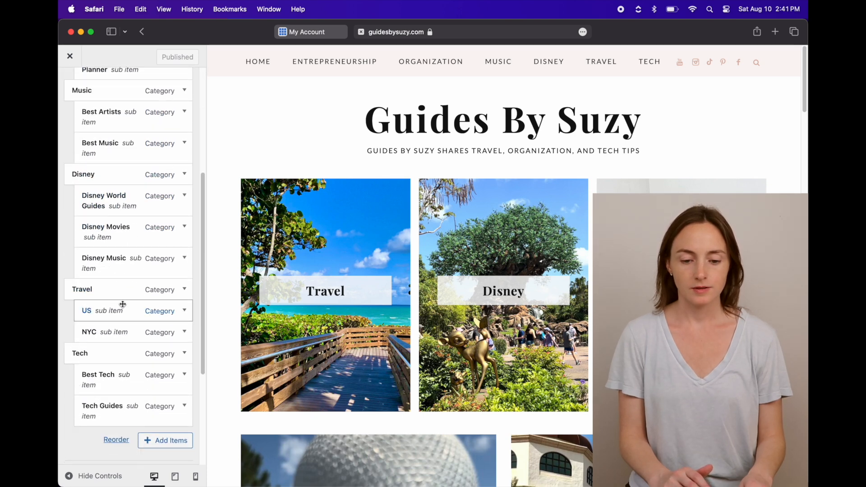
pyautogui.click(166, 441)
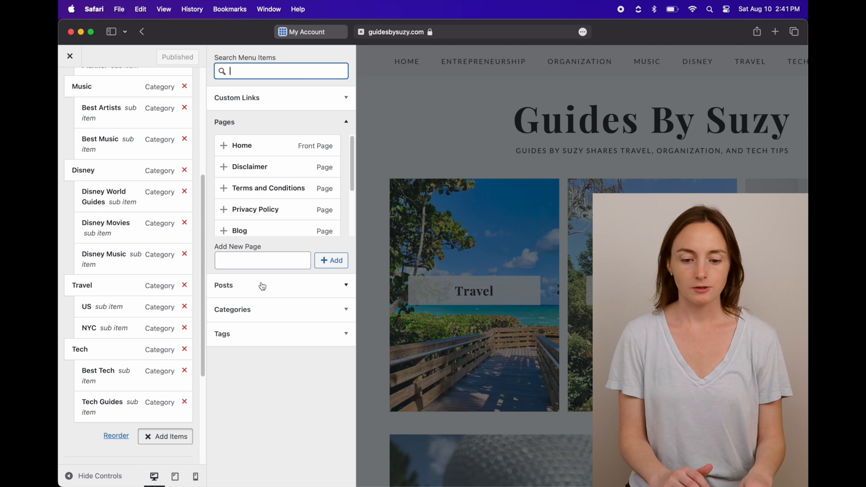
pyautogui.click(258, 313)
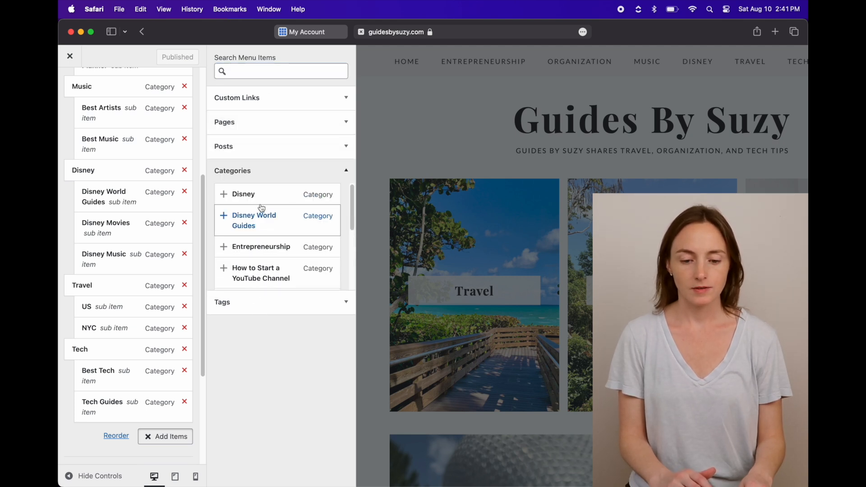
pyautogui.scroll(-3, 263, 206)
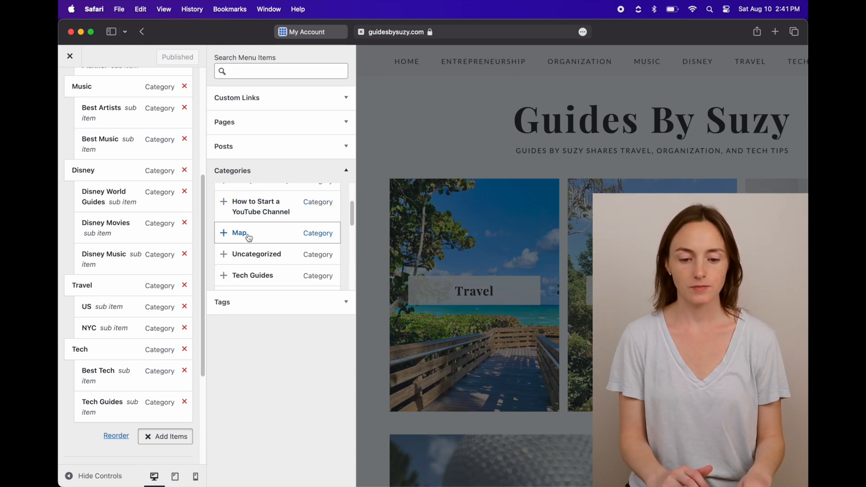
pyautogui.click(243, 237)
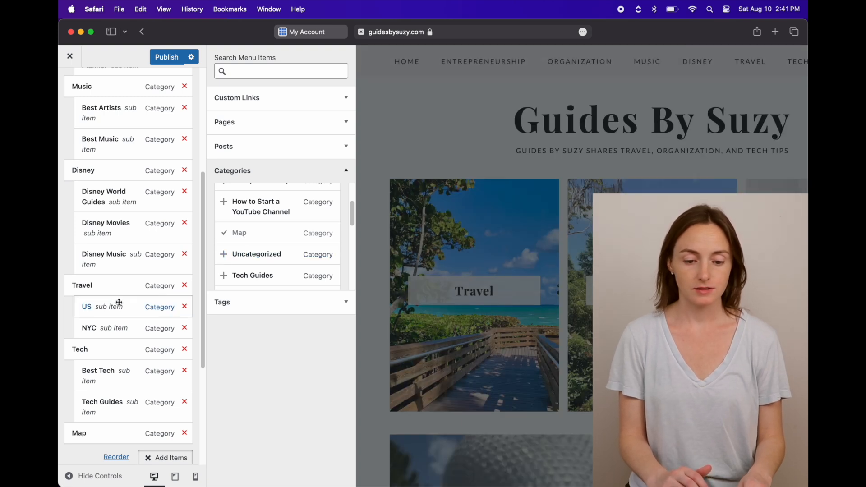
# Step: Move the Map menu item below NYC as a sub item of Travel
pyautogui.scroll(-3, 116, 304)
pyautogui.scroll(2, 112, 331)
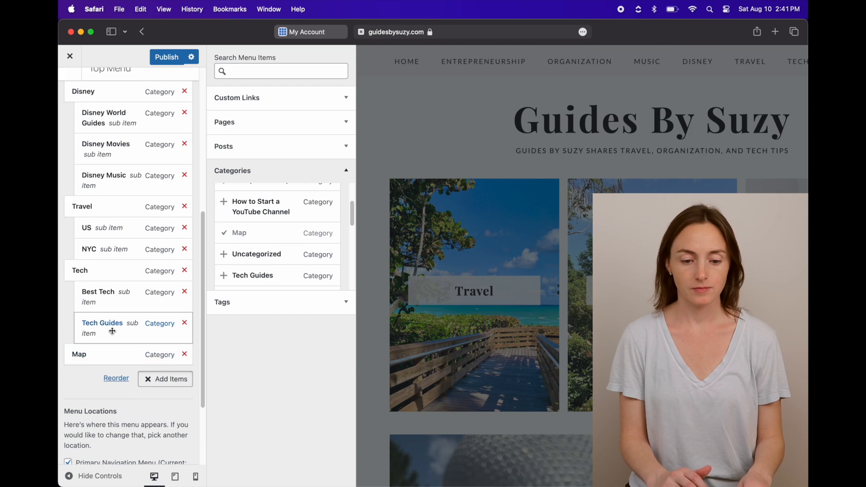
pyautogui.moveTo(97, 380); pyautogui.dragTo(103, 292)
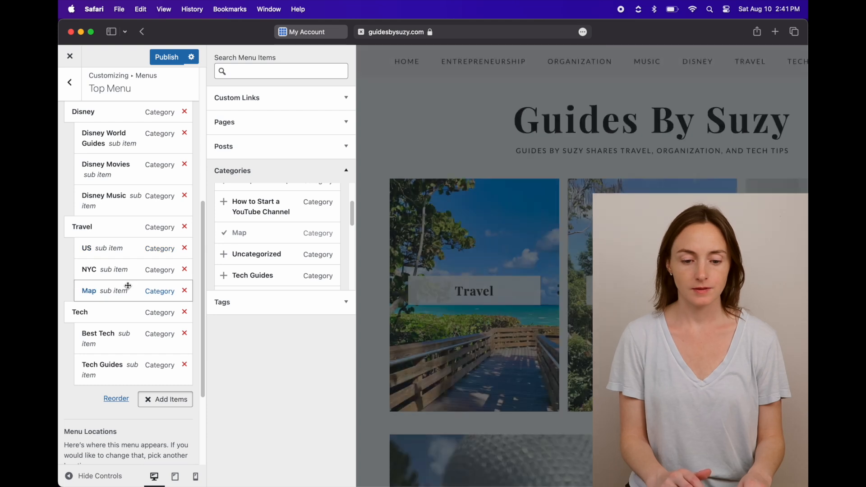
pyautogui.scroll(3, 128, 286)
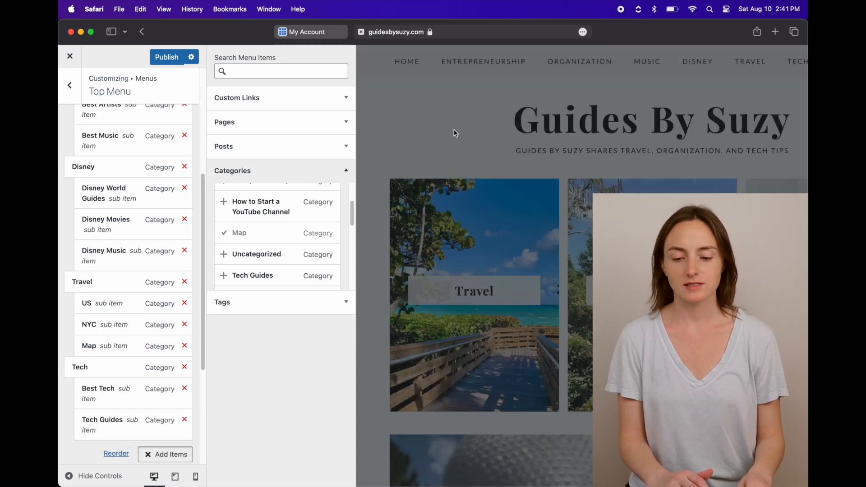
# Step: Open the Map page from the Travel submenu in the site preview and publish the menu change
pyautogui.click(672, 91)
pyautogui.moveTo(601, 62)
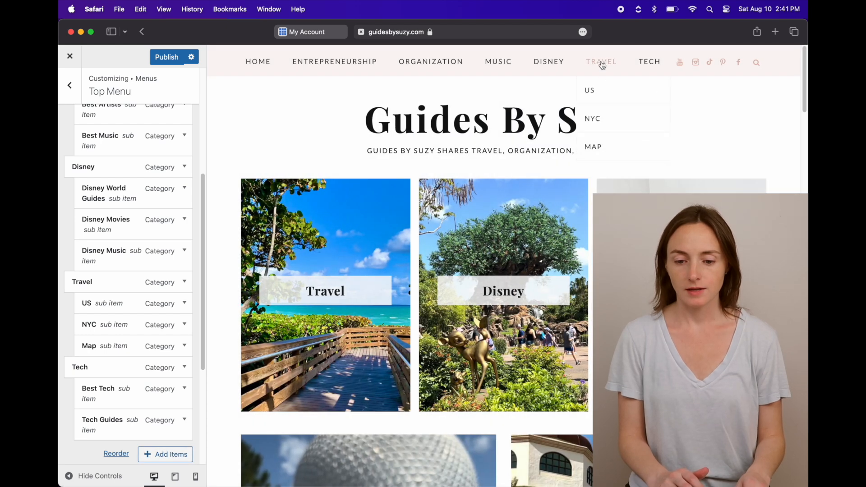
pyautogui.click(601, 152)
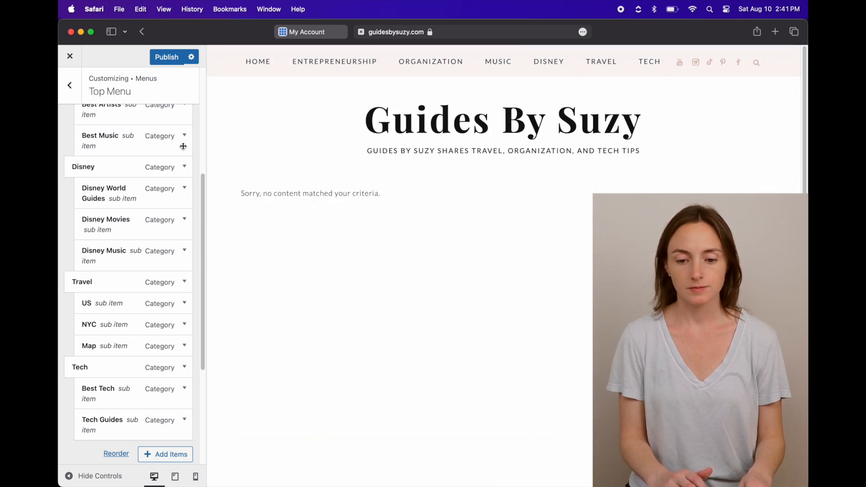
pyautogui.click(167, 58)
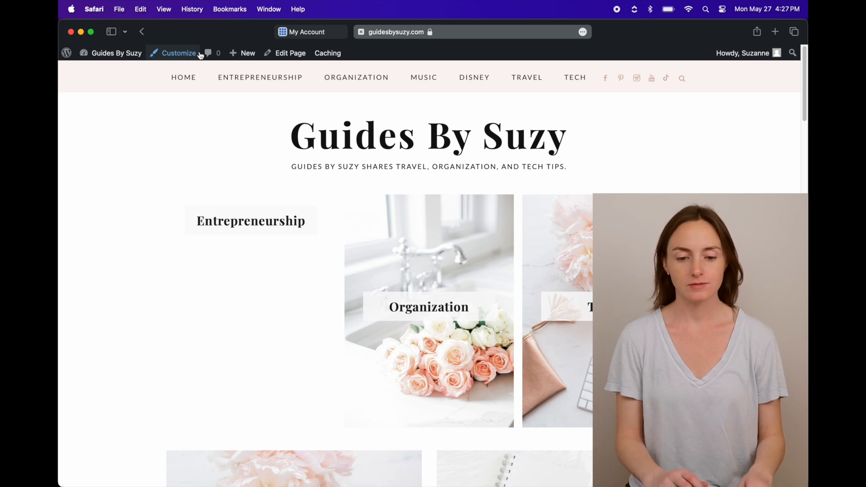
# Step: Remove the period at the end of the tagline in the site identity settings and publish the change
pyautogui.click(187, 57)
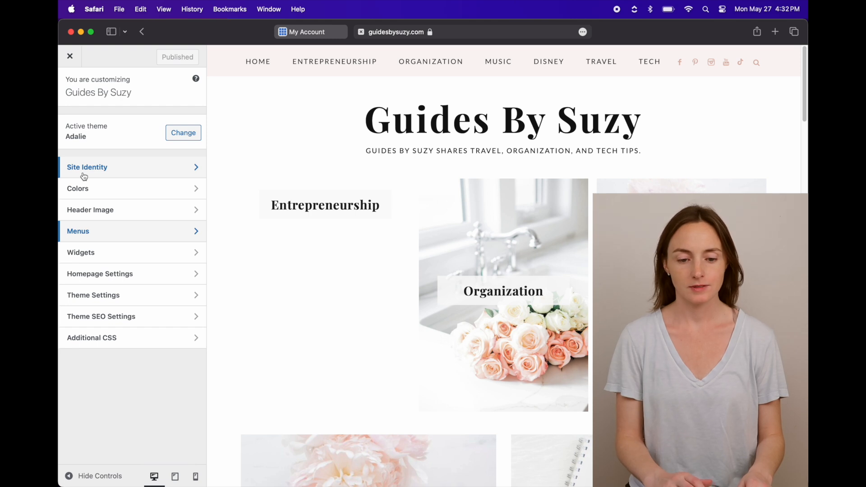
pyautogui.click(93, 168)
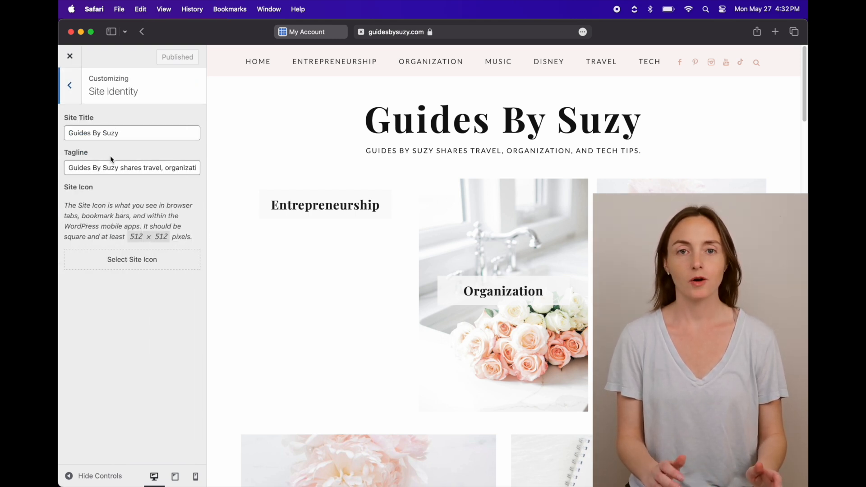
pyautogui.click(131, 168)
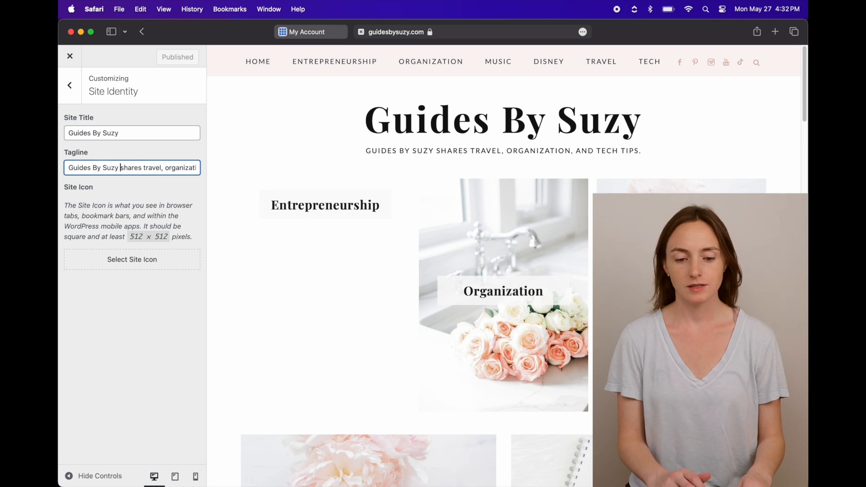
pyautogui.press('super+Right')
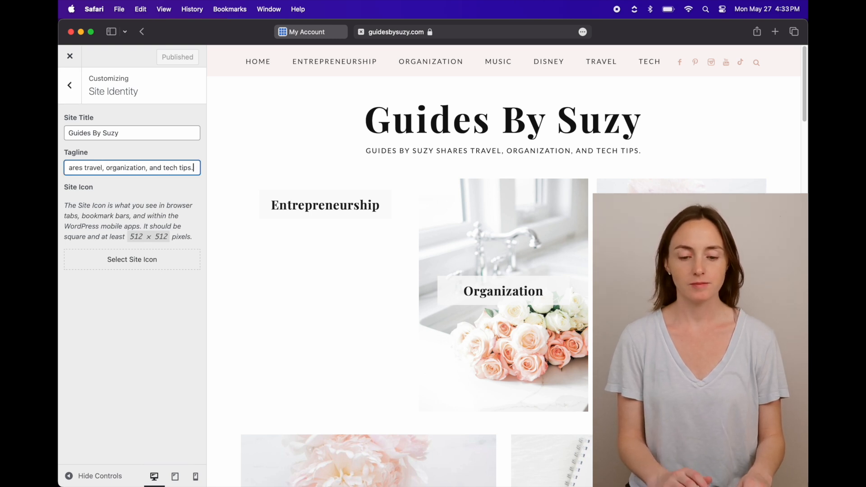
pyautogui.press('BackSpace')
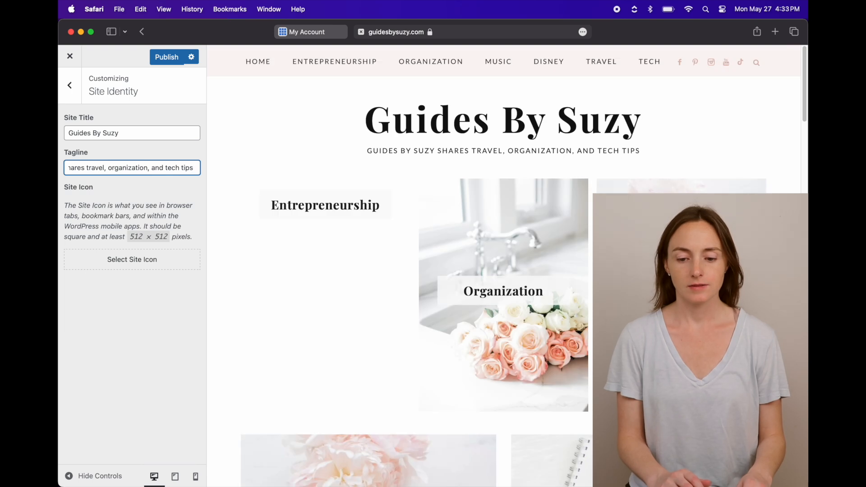
pyautogui.click(167, 57)
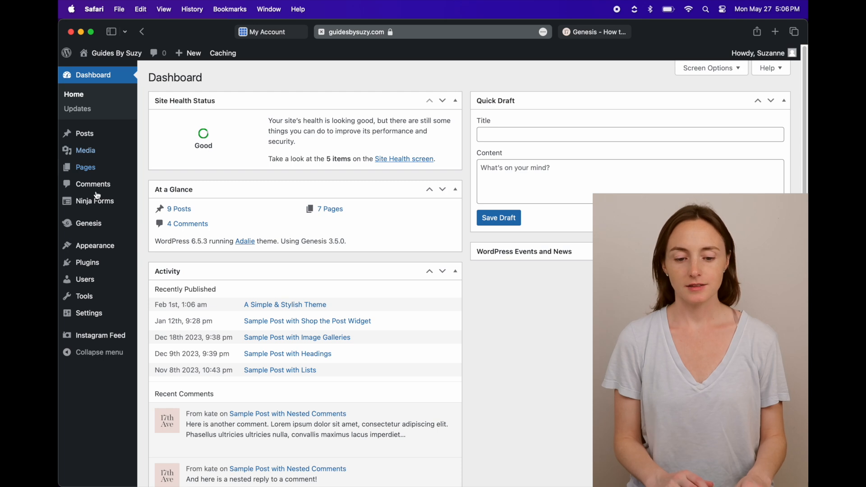
# Step: Go to the theme's widget settings and expand the Before Content widget area
pyautogui.moveTo(93, 249)
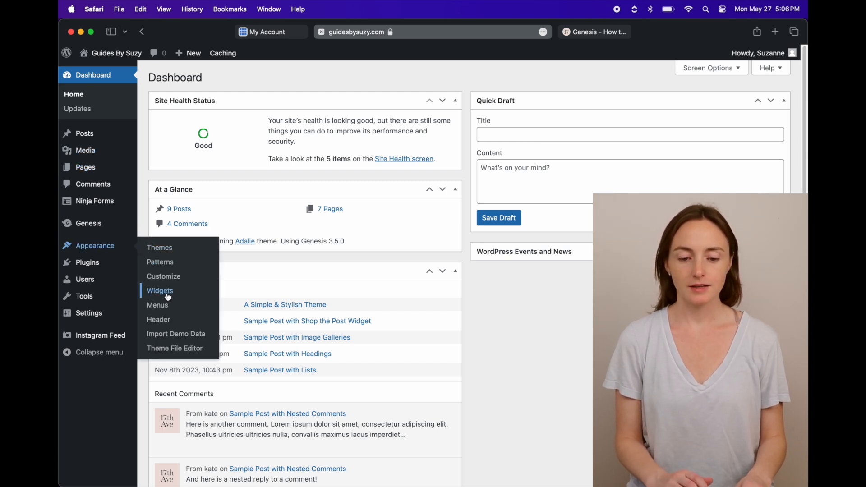
pyautogui.click(168, 296)
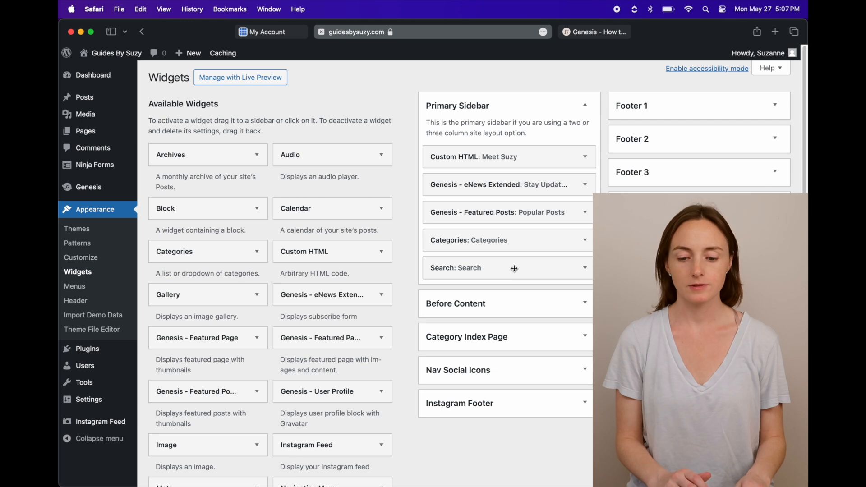
pyautogui.click(513, 309)
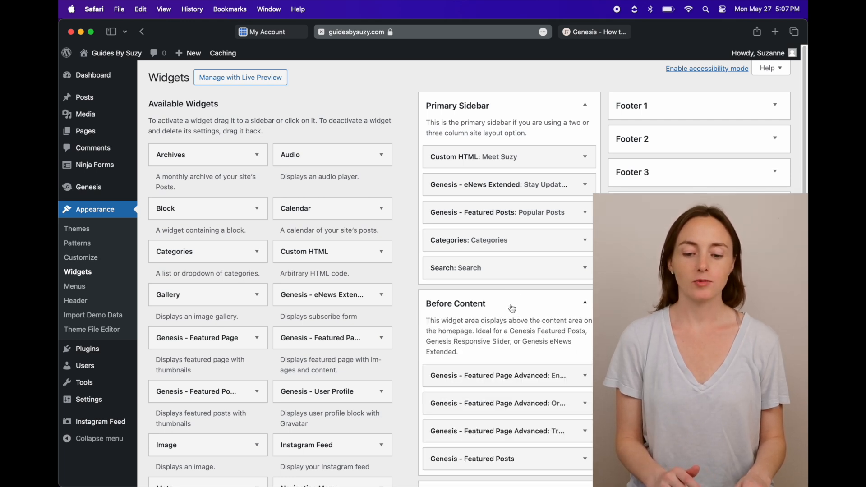
pyautogui.scroll(-5, 512, 309)
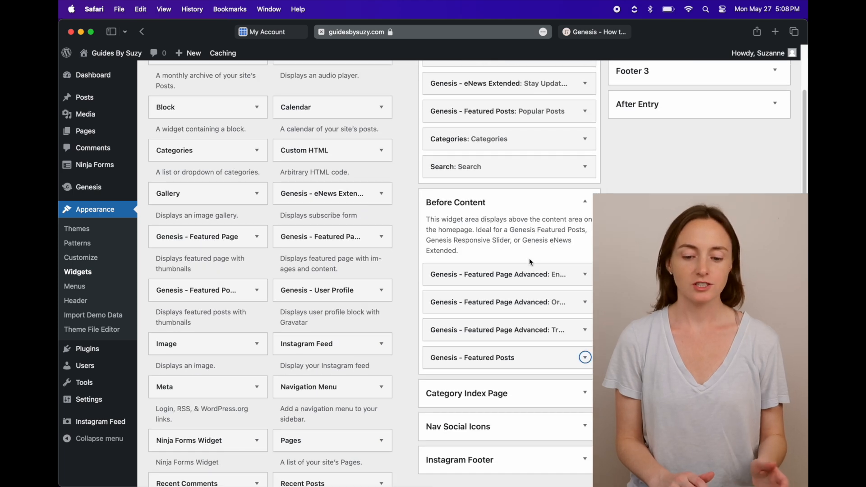
# Step: Look through the title, custom page link and image settings of the Entrepreneurship, Organization and Travel featured page widgets
pyautogui.click(523, 276)
pyautogui.scroll(-15, 527, 262)
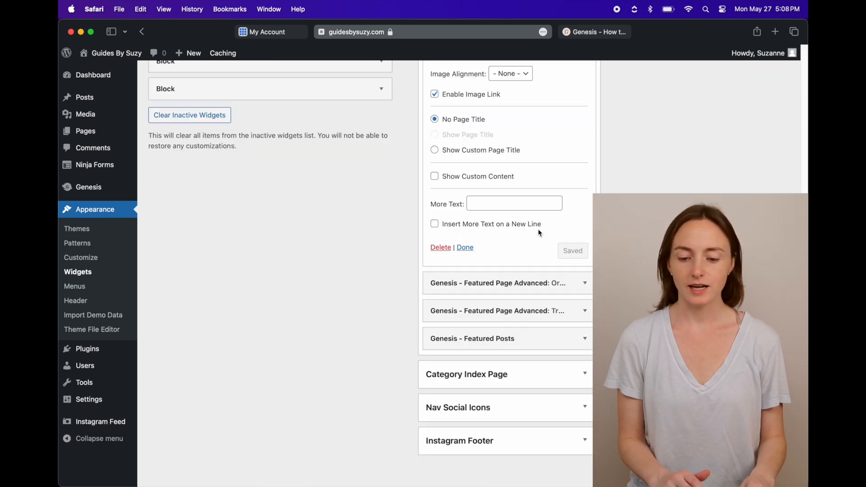
pyautogui.click(524, 283)
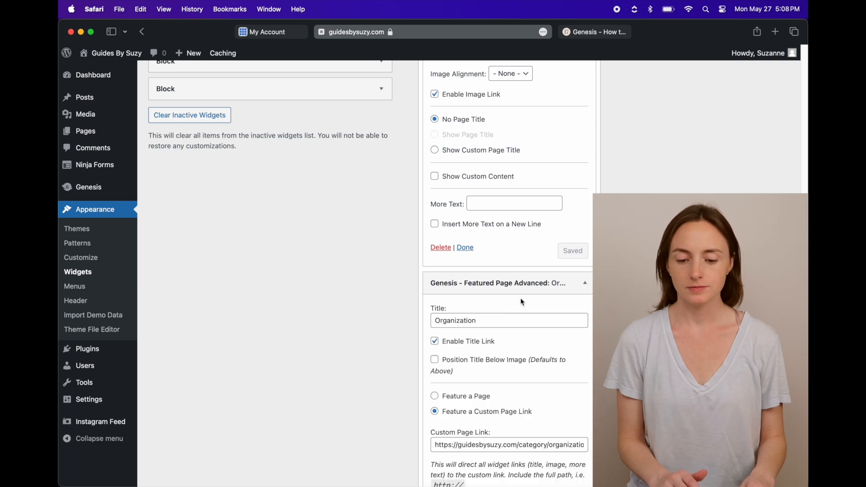
pyautogui.scroll(-10, 514, 235)
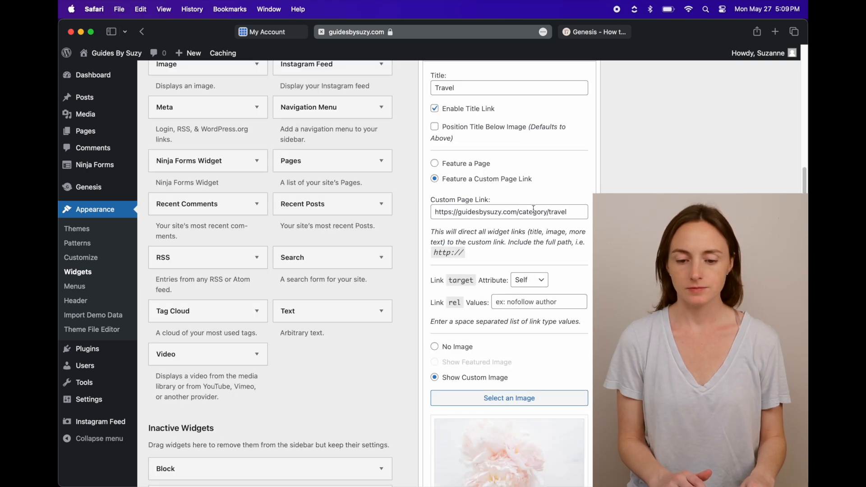
# Step: Replace the Travel widget's custom image with IMG_8866.jpeg uploaded from the Desktop, and save the widget
pyautogui.scroll(-5, 533, 209)
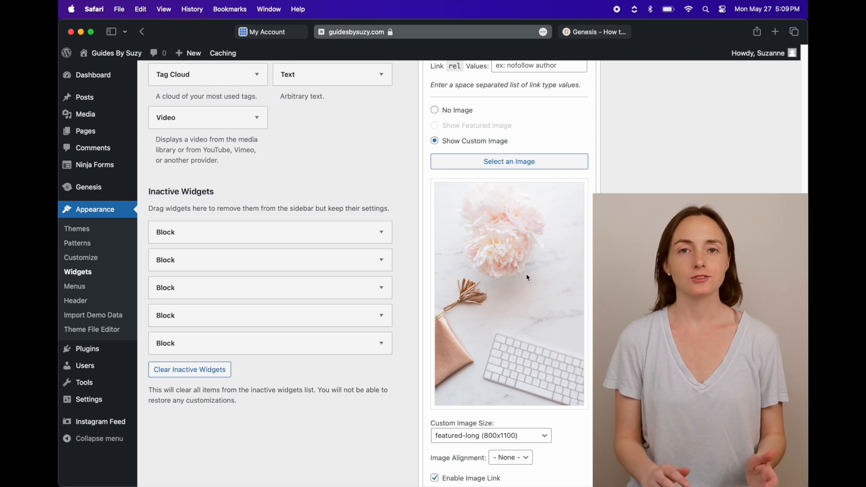
pyautogui.scroll(-1, 529, 273)
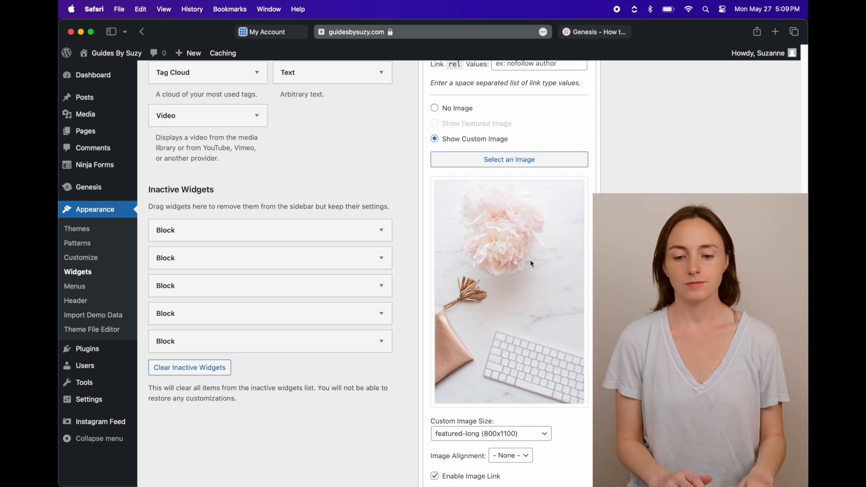
pyautogui.click(514, 163)
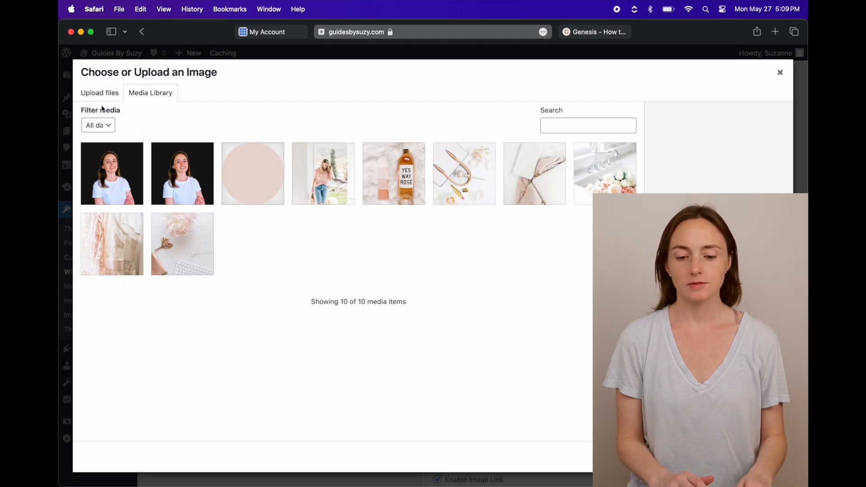
pyautogui.click(103, 91)
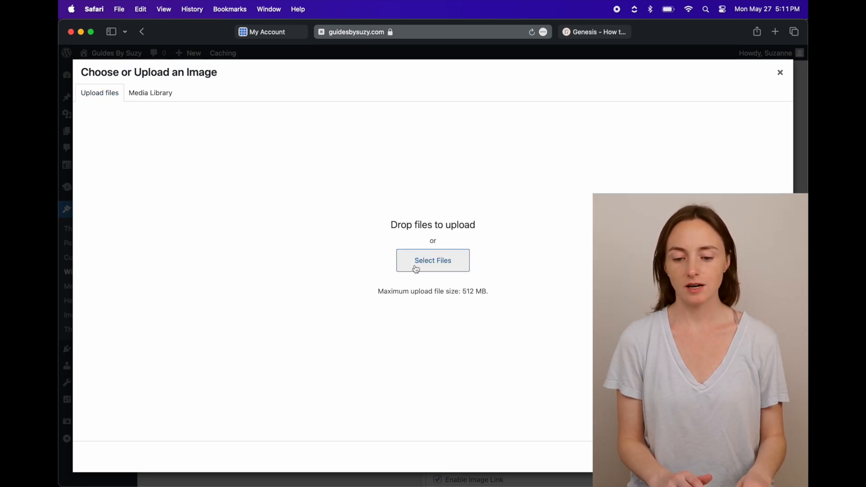
pyautogui.click(416, 269)
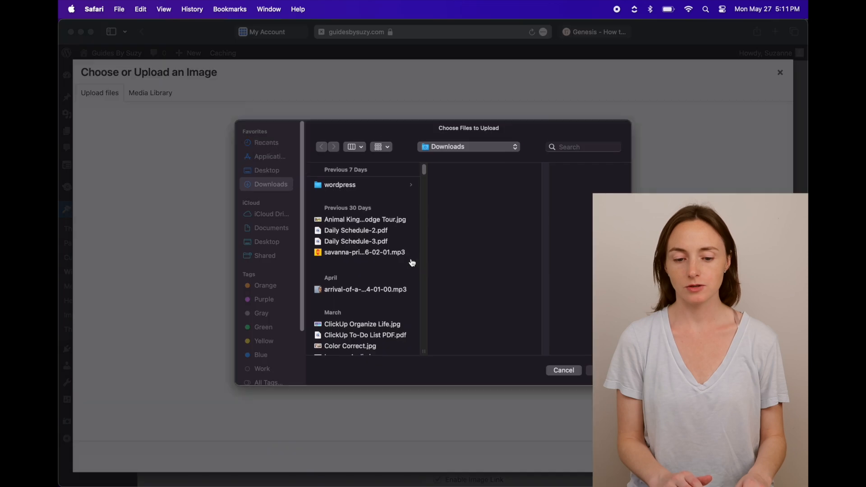
pyautogui.click(265, 172)
pyautogui.click(349, 188)
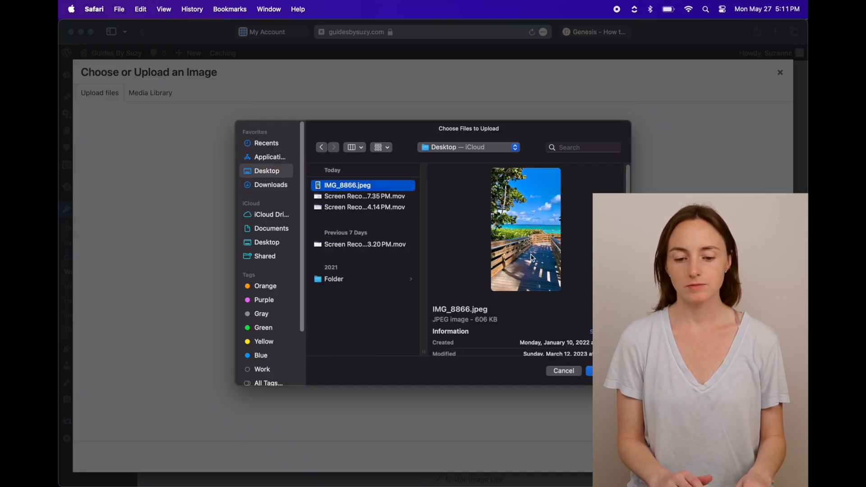
pyautogui.press('Return')
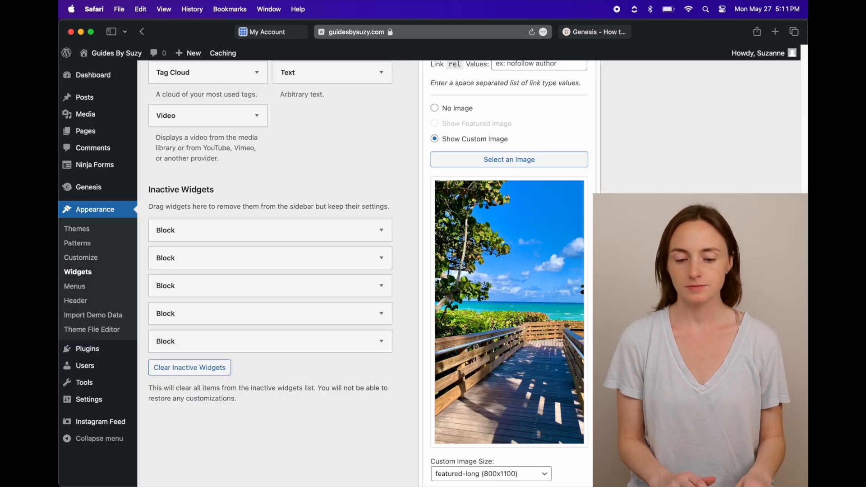
pyautogui.scroll(-3, 470, 270)
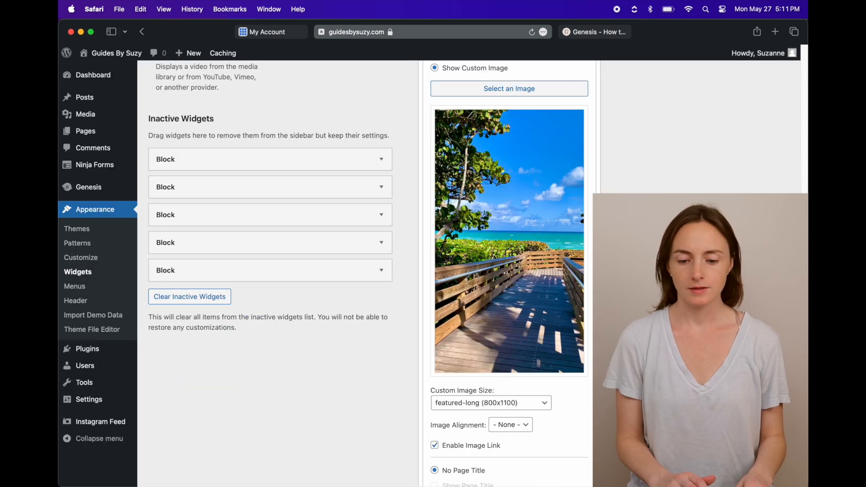
pyautogui.scroll(-10, 469, 270)
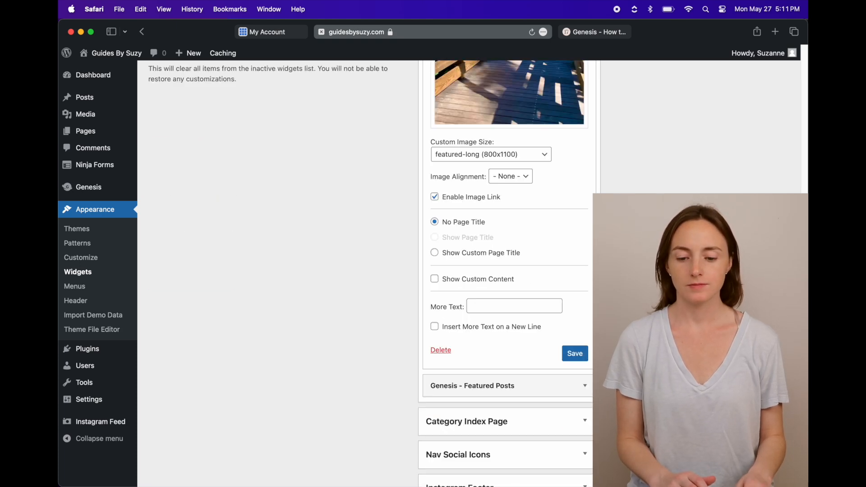
pyautogui.click(575, 357)
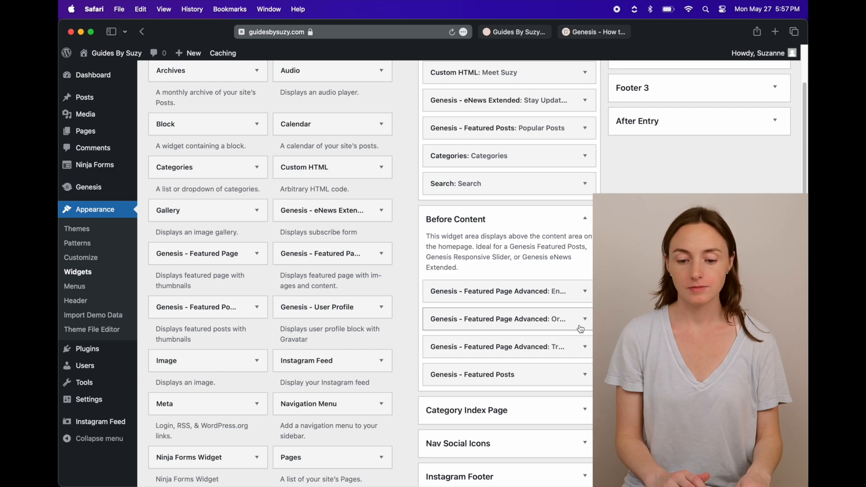
# Step: Expand the Organization featured page widget and change its title to Disney
pyautogui.click(534, 322)
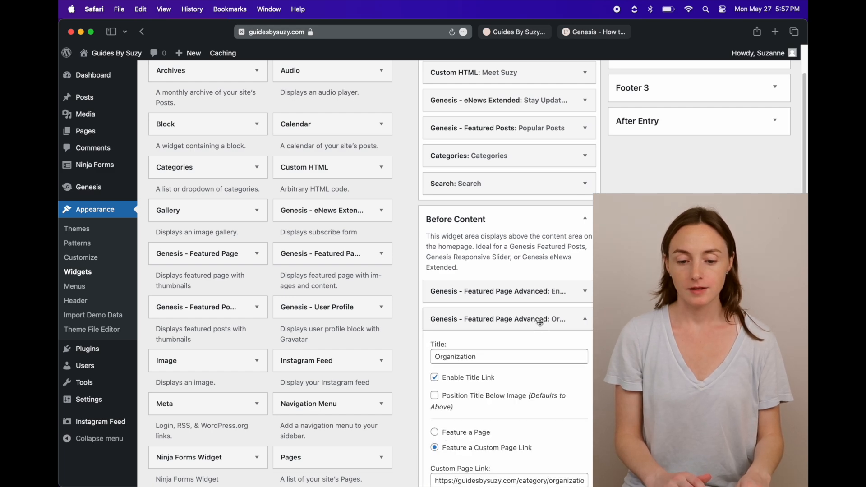
pyautogui.scroll(-3, 488, 296)
pyautogui.moveTo(488, 296); pyautogui.dragTo(424, 289)
pyautogui.write('Disney')
pyautogui.click(519, 318)
pyautogui.scroll(-1, 519, 318)
pyautogui.scroll(-5, 541, 273)
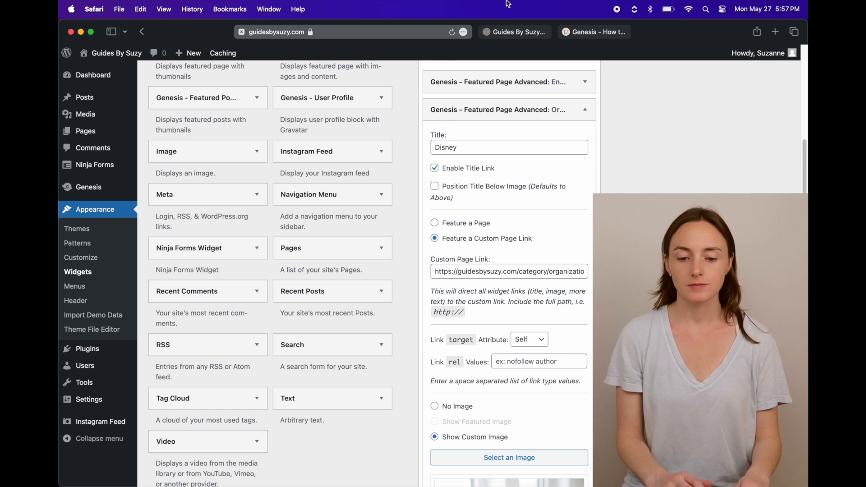
pyautogui.click(517, 35)
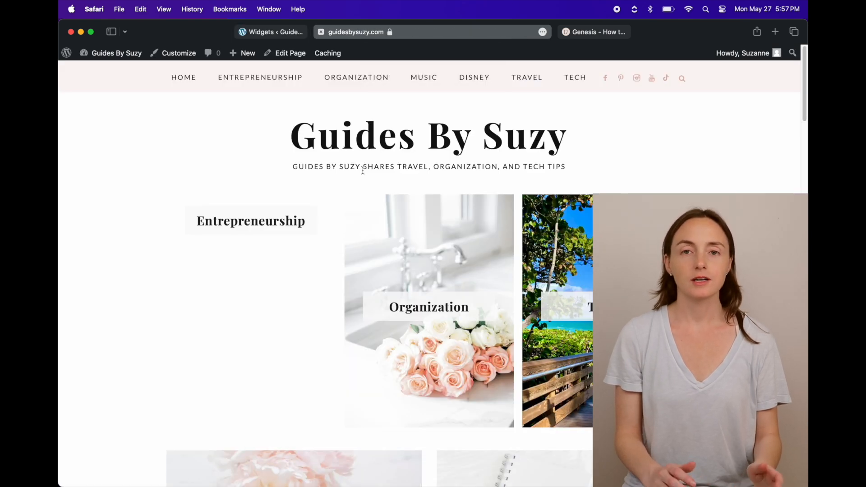
pyautogui.click(482, 80)
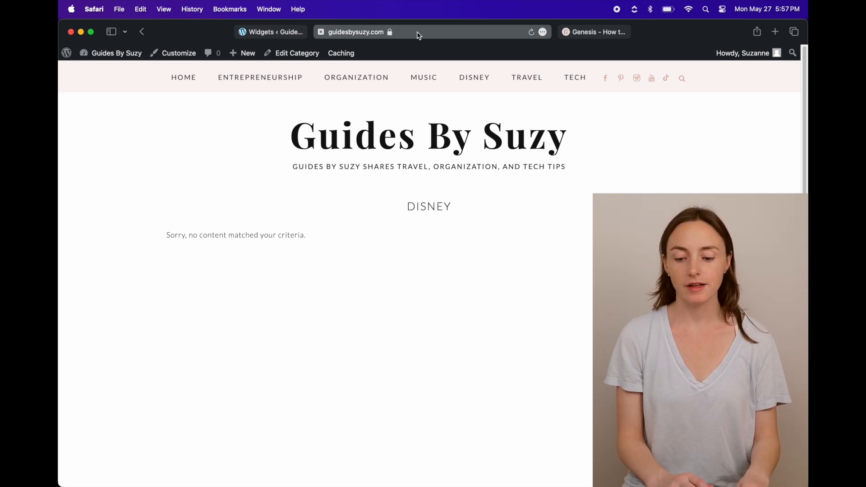
pyautogui.click(271, 32)
pyautogui.tripleClick(515, 271)
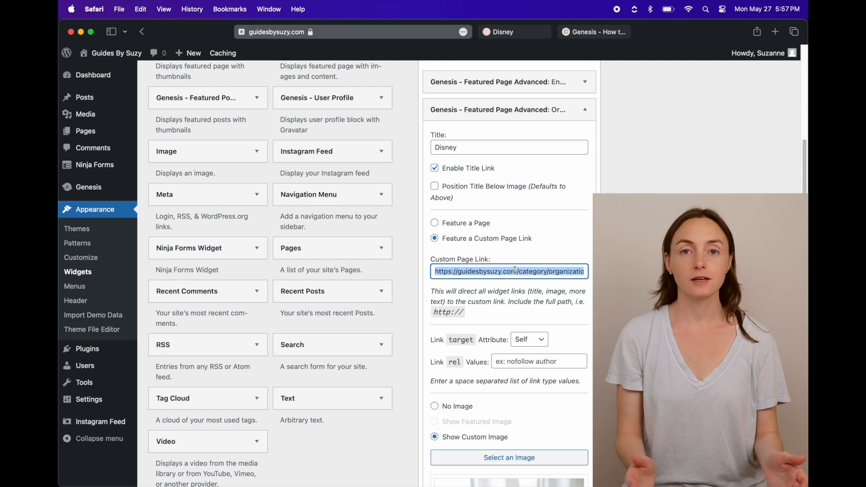
pyautogui.write('https://guidesbysuzy.com/category/disney/')
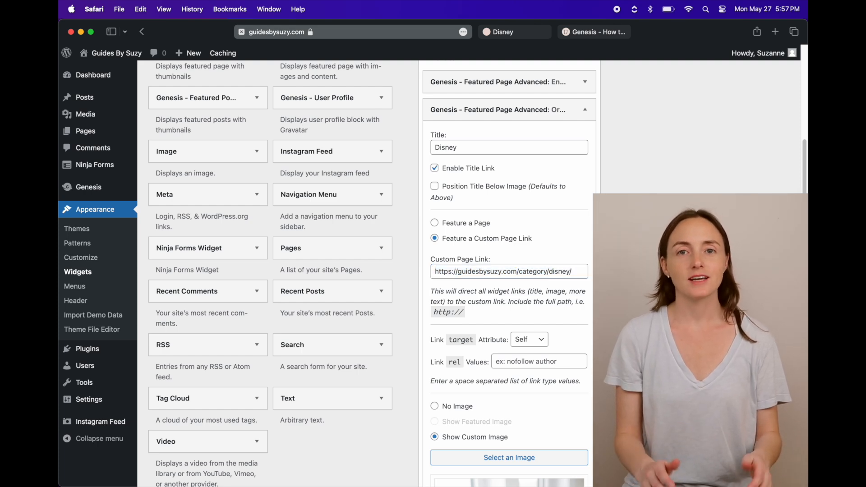
# Step: Replace the Disney widget's custom image with the photo of the large tree and golden deer statue
pyautogui.scroll(-5, 464, 270)
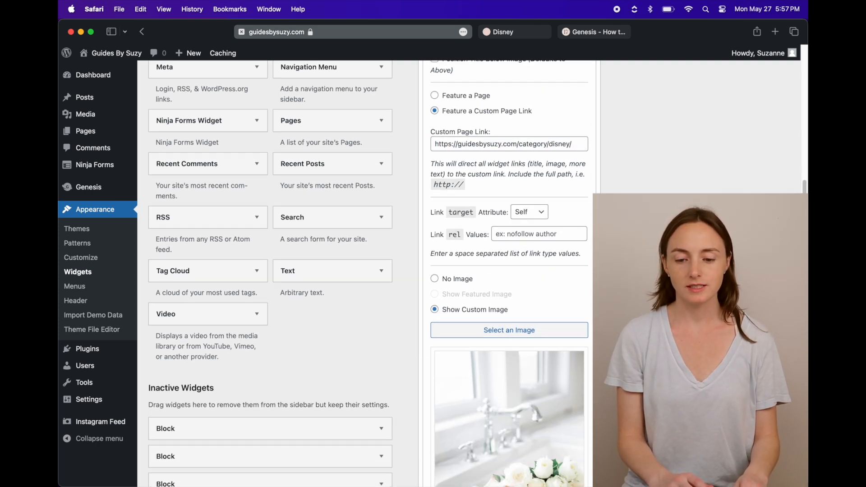
pyautogui.scroll(-5, 464, 270)
pyautogui.click(519, 194)
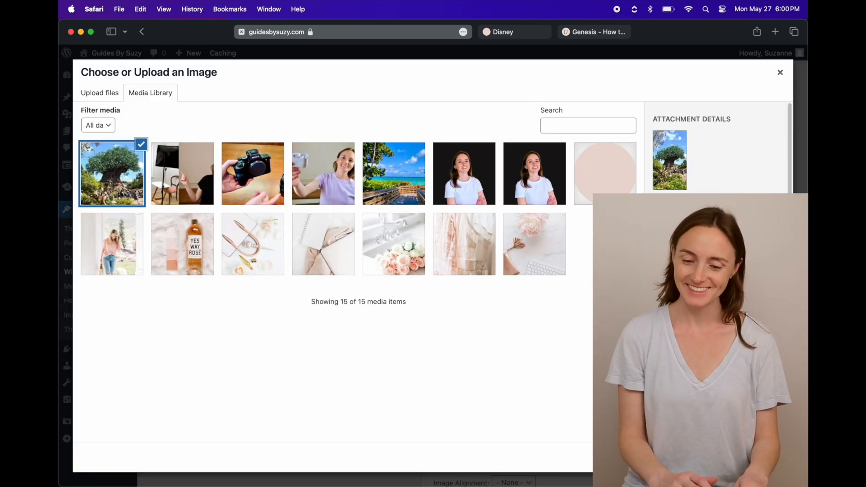
pyautogui.click(780, 73)
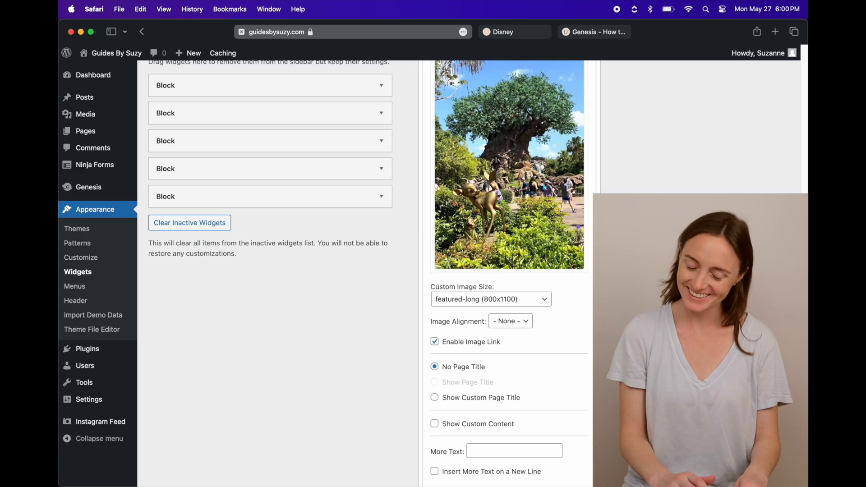
pyautogui.scroll(-2, 509, 270)
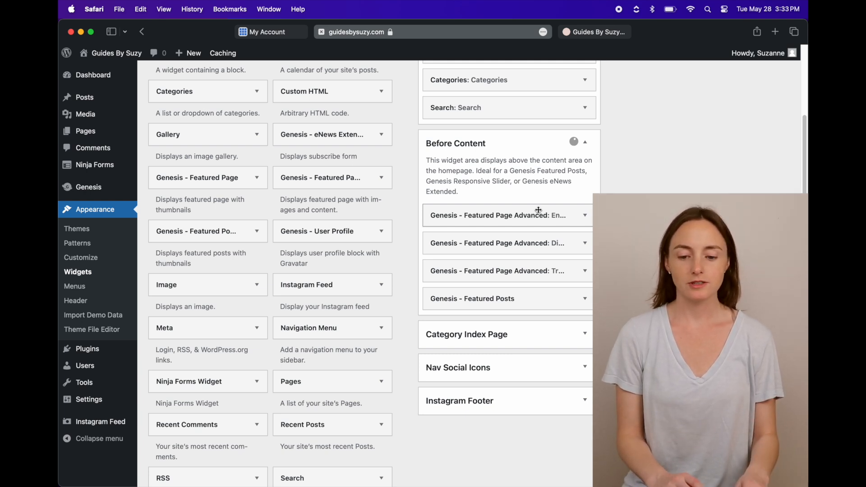
# Step: Reorder the Before Content featured page widgets to Travel, Disney, Entrepreneurship and switch to the site's homepage
pyautogui.moveTo(539, 209); pyautogui.dragTo(539, 276)
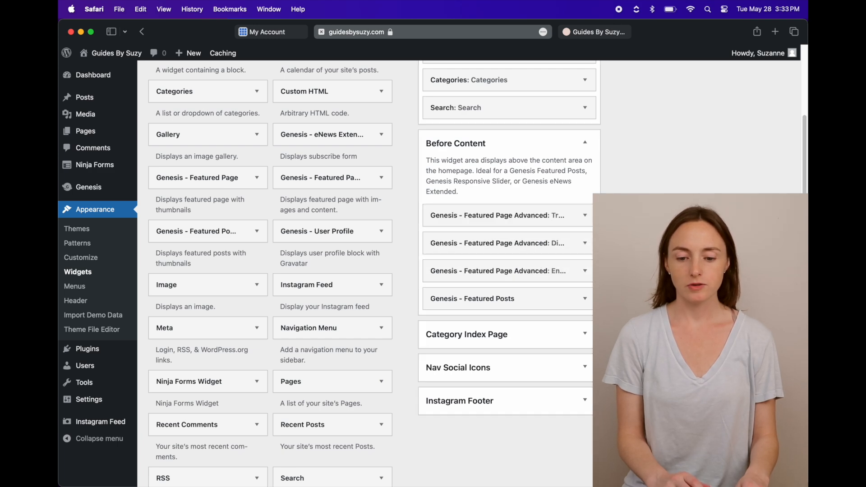
pyautogui.hotkey('ctrl', 'Tab')
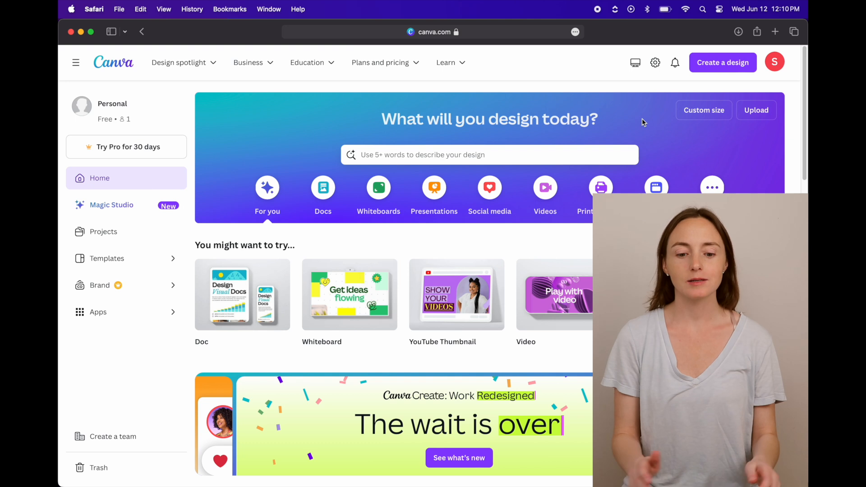
# Step: In Canva, create a new custom-size design of 512 × 512 px
pyautogui.click(719, 114)
pyautogui.click(581, 161)
pyautogui.write('512')
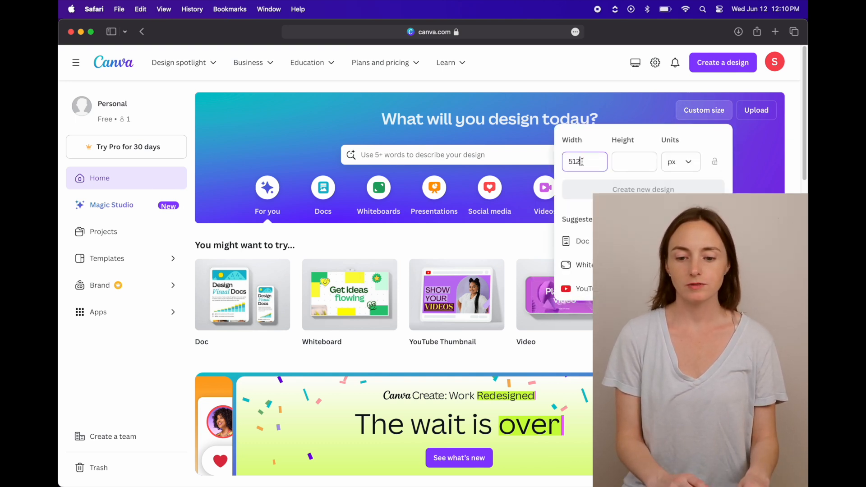
pyautogui.press('Tab')
pyautogui.write('512')
pyautogui.click(639, 191)
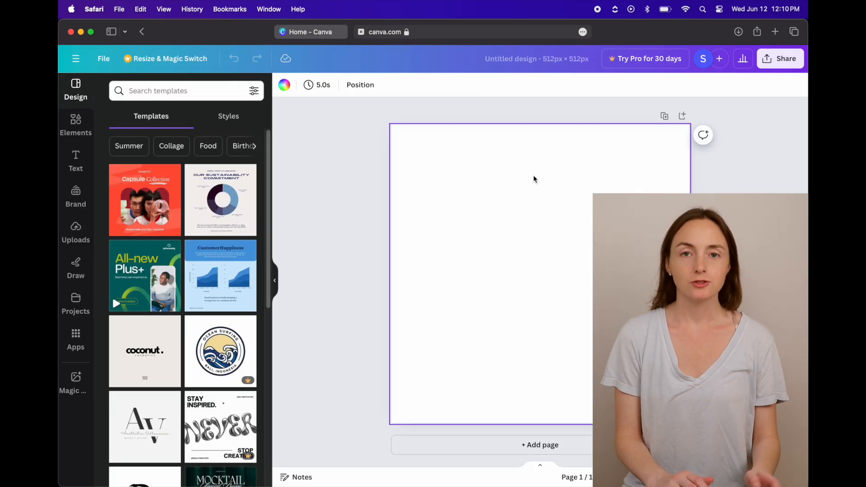
# Step: Fill the blank canvas background with a custom pale pink solid color
pyautogui.click(284, 85)
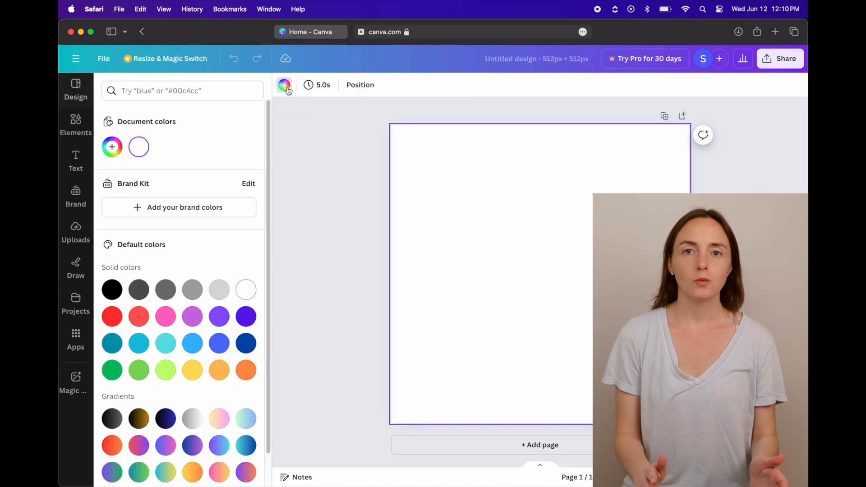
pyautogui.click(112, 147)
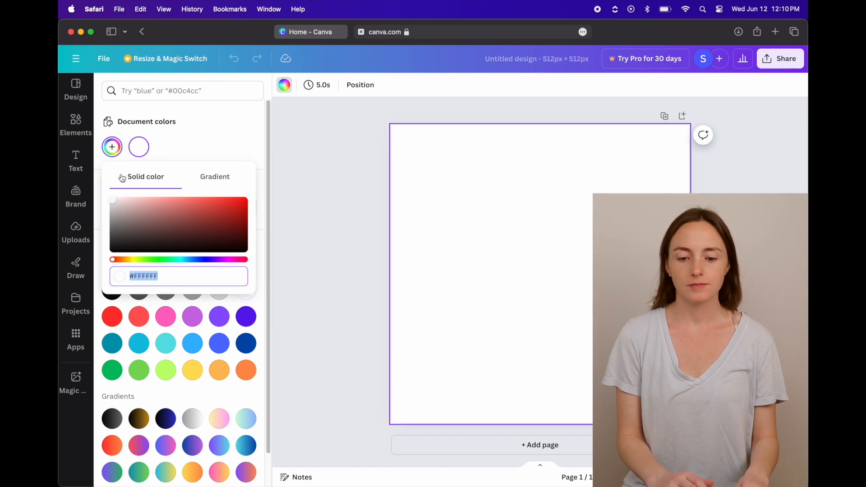
pyautogui.moveTo(120, 198); pyautogui.dragTo(122, 200)
pyautogui.moveTo(121, 200); pyautogui.dragTo(120, 200)
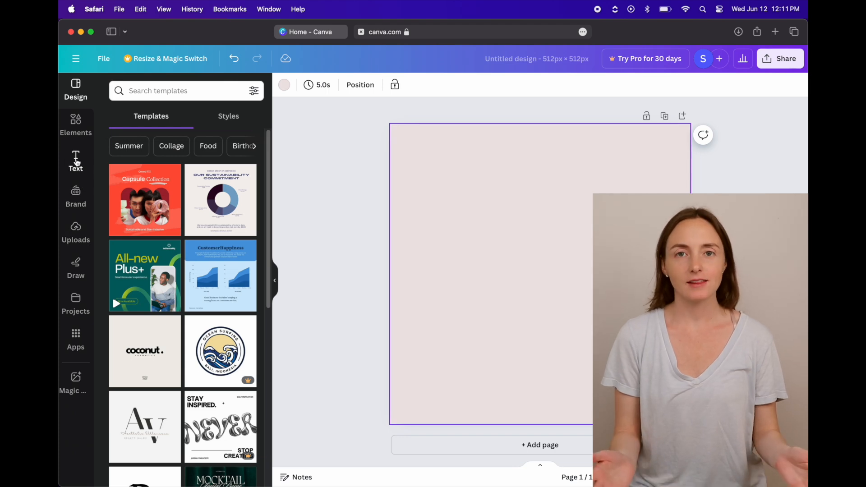
# Step: Add a text box reading "SB" to the canvas and set its font to Brittany
pyautogui.click(77, 161)
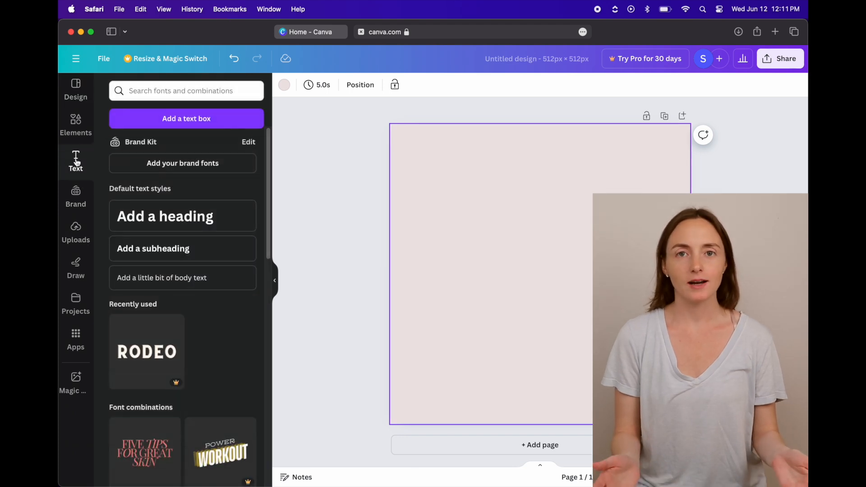
pyautogui.click(174, 120)
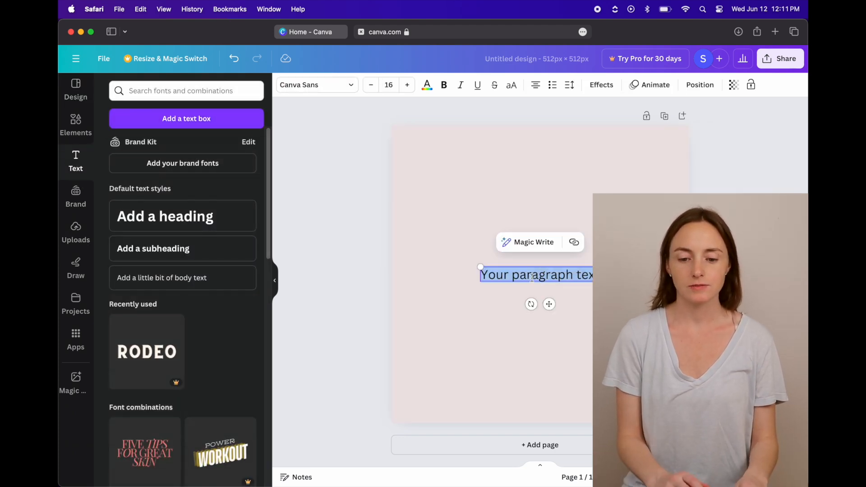
pyautogui.write('SB')
pyautogui.click(566, 273)
pyautogui.click(546, 274)
pyautogui.click(296, 88)
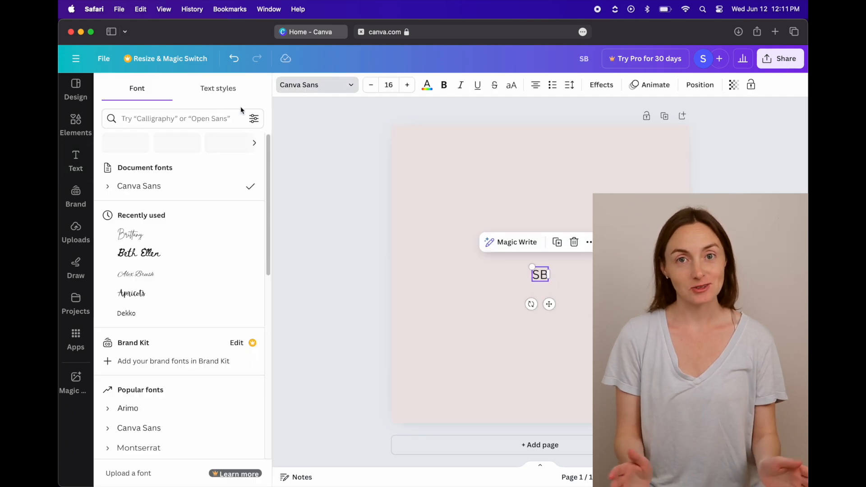
pyautogui.click(166, 242)
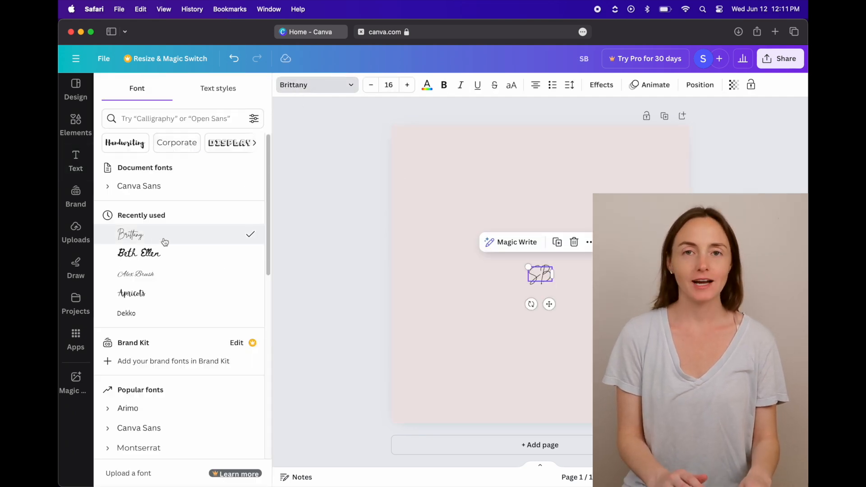
# Step: Enlarge the SB text until it fills most of the canvas and center it on the pink background
pyautogui.click(499, 286)
pyautogui.click(540, 274)
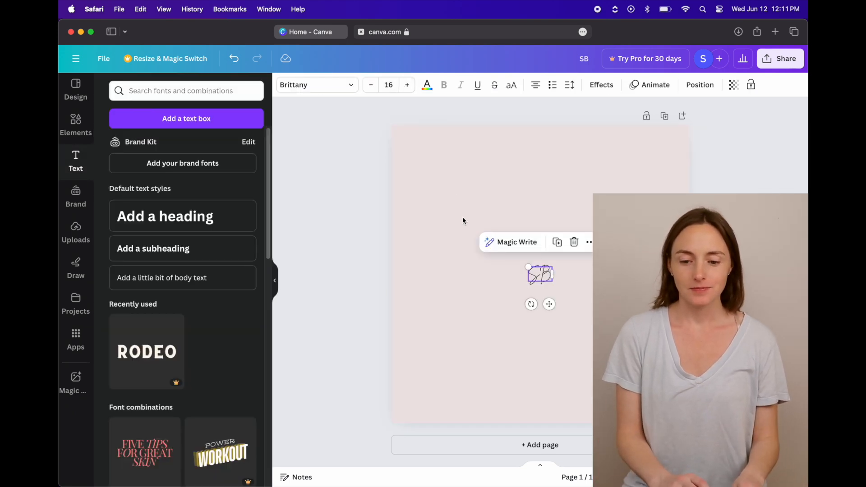
pyautogui.moveTo(528, 267); pyautogui.dragTo(400, 188)
pyautogui.moveTo(467, 228); pyautogui.dragTo(529, 272)
pyautogui.moveTo(464, 234); pyautogui.dragTo(429, 191)
pyautogui.moveTo(511, 254); pyautogui.dragTo(530, 270)
# Step: Open the sharing and export options for the finished SB design
pyautogui.click(780, 58)
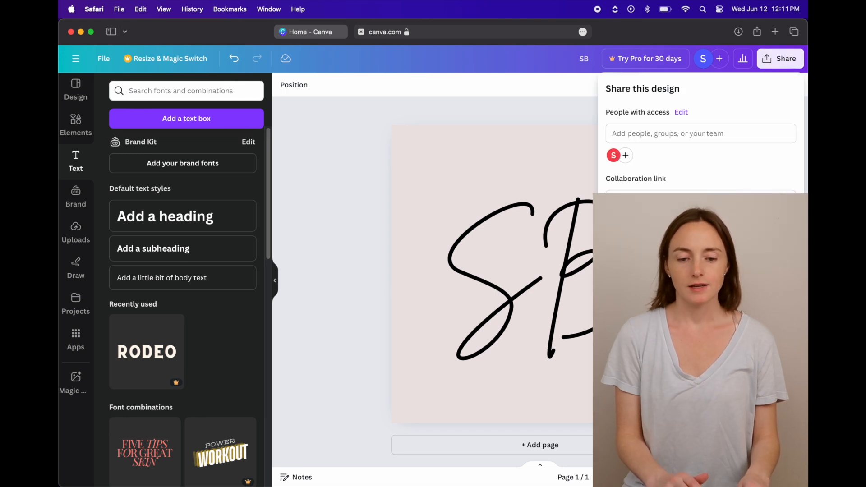
pyautogui.click(699, 311)
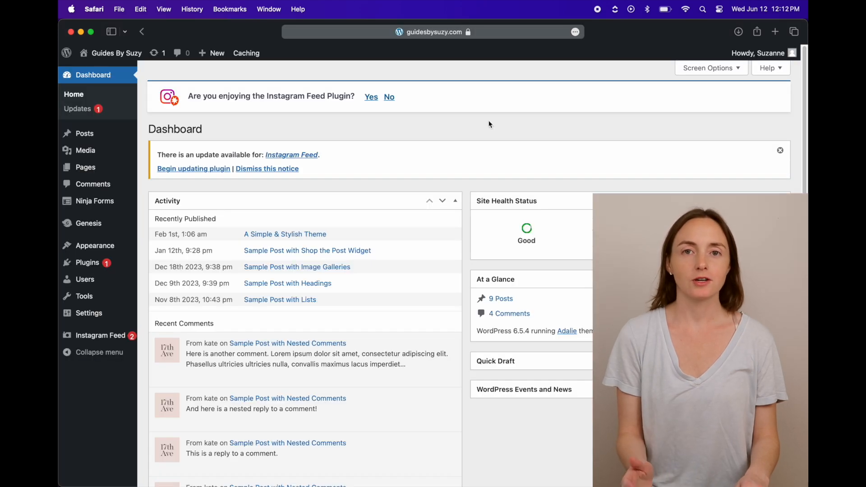
# Step: In the WordPress general settings, upload Untitled design.png from Downloads and set it as the site icon
pyautogui.moveTo(107, 319)
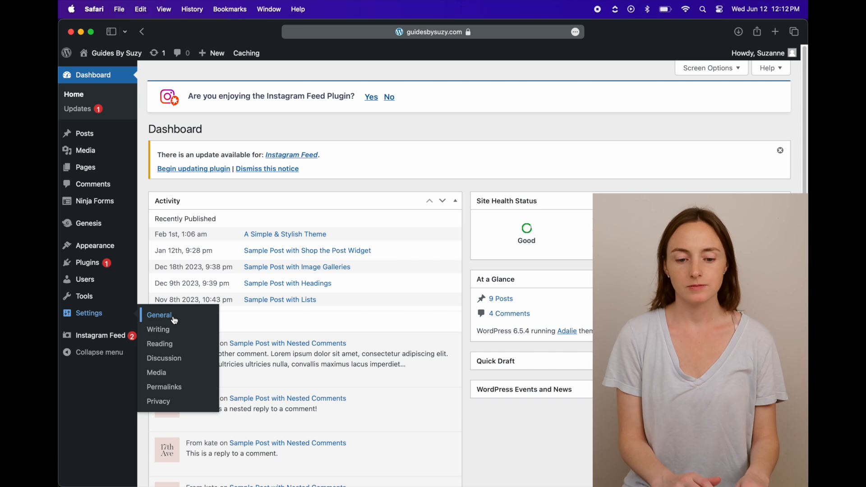
pyautogui.click(175, 320)
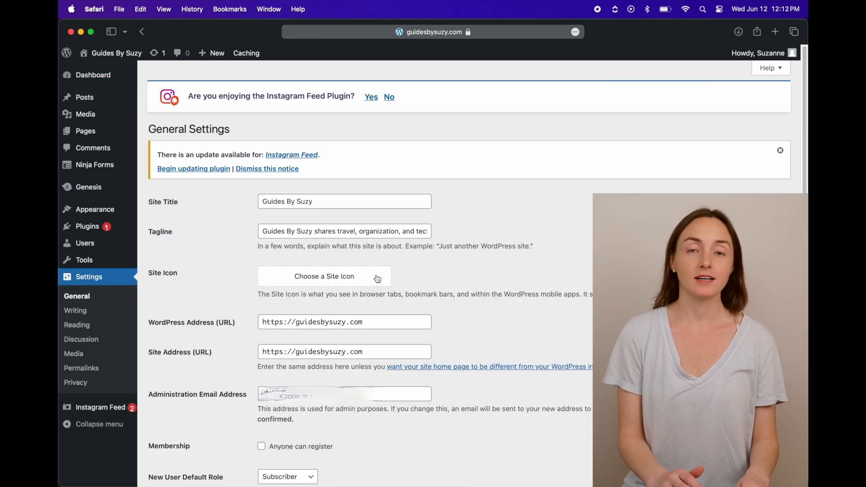
pyautogui.click(378, 278)
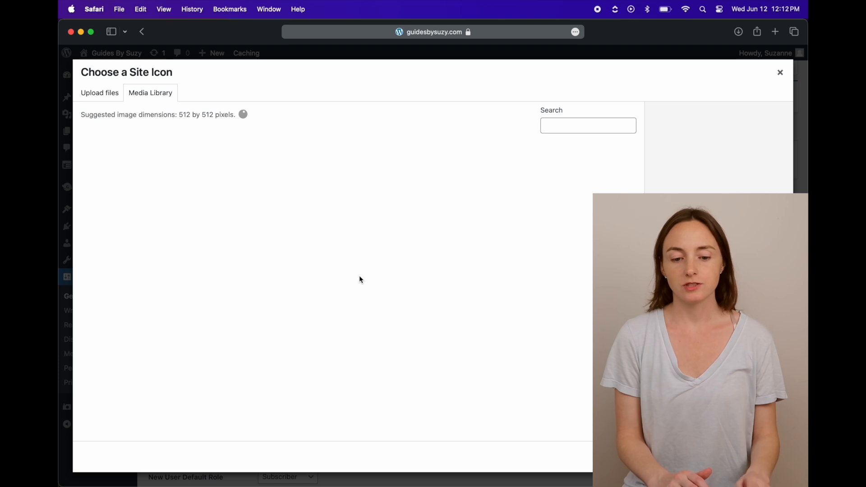
pyautogui.click(115, 98)
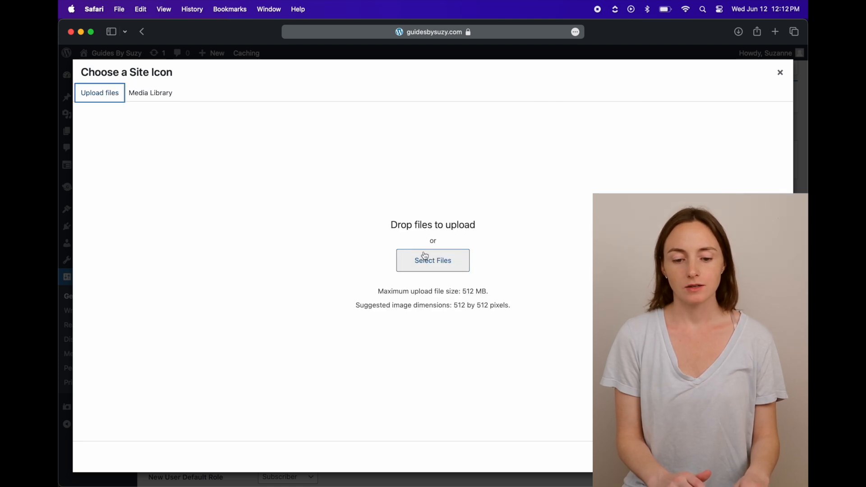
pyautogui.click(459, 267)
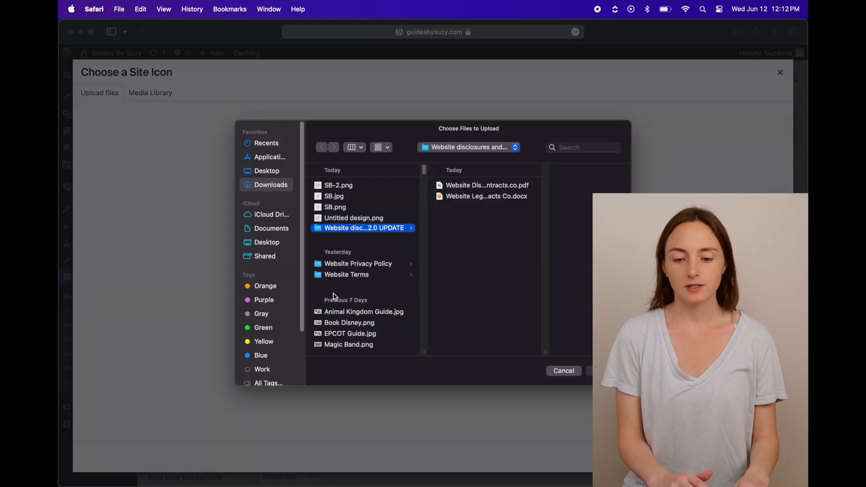
pyautogui.click(373, 221)
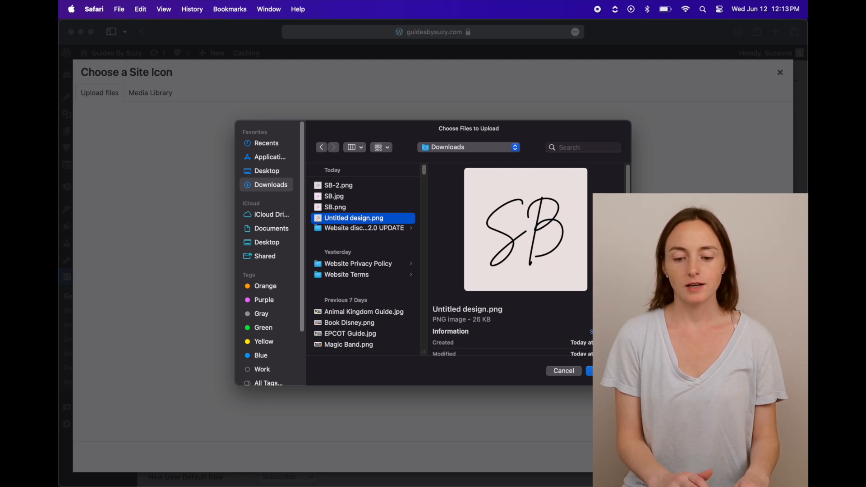
pyautogui.press('Return')
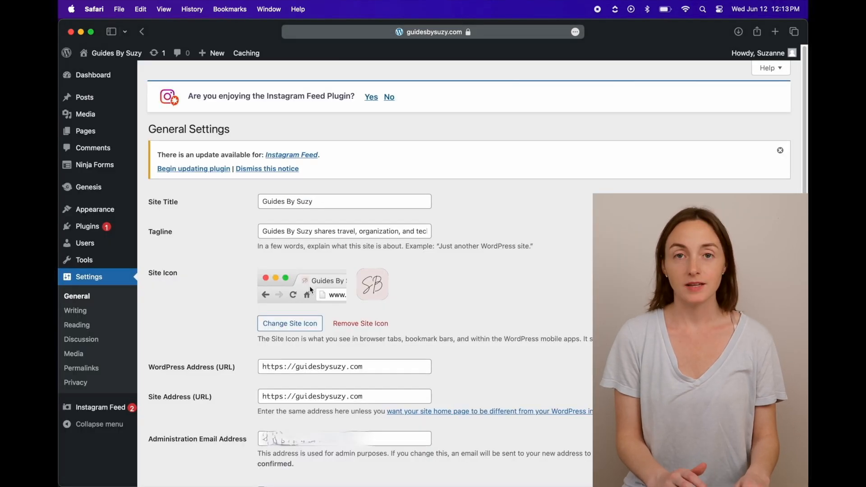